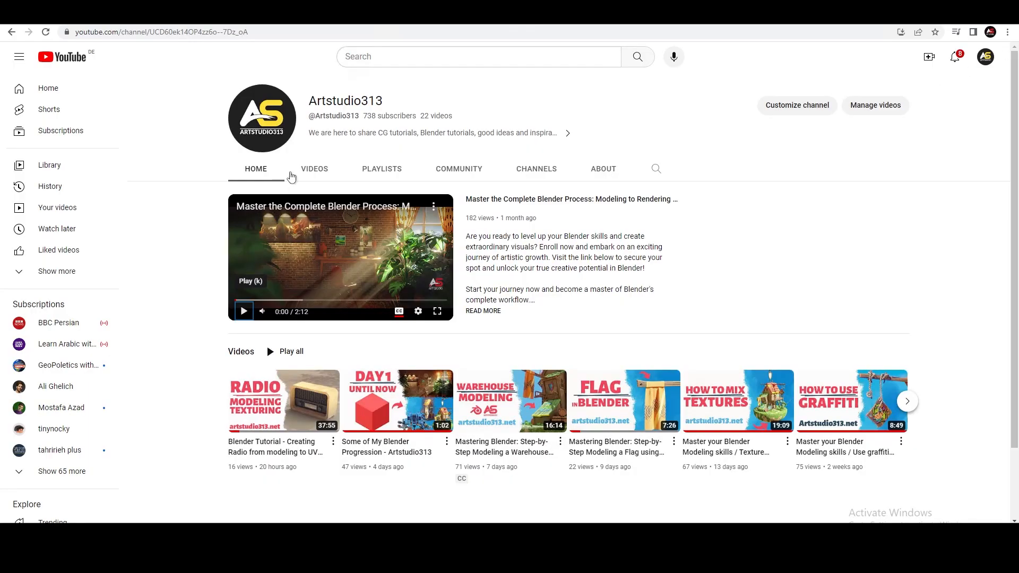
Browse the list of uploaded videos on the Artstudio313 channel
{"action": "left_click", "coordinate": [312, 169]}
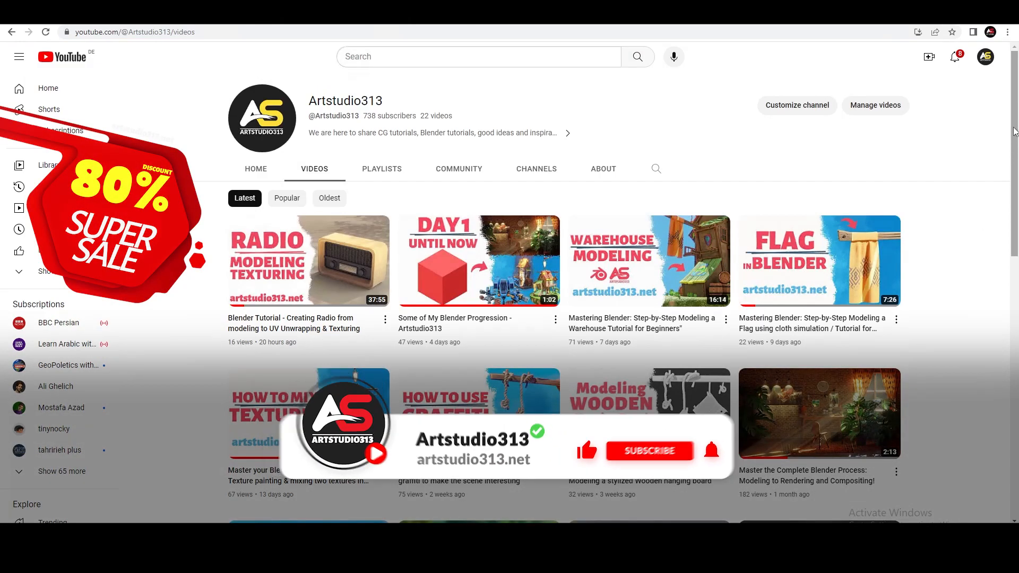
{"action": "left_click_drag", "start_coordinate": [1015, 147], "coordinate": [995, 332]}
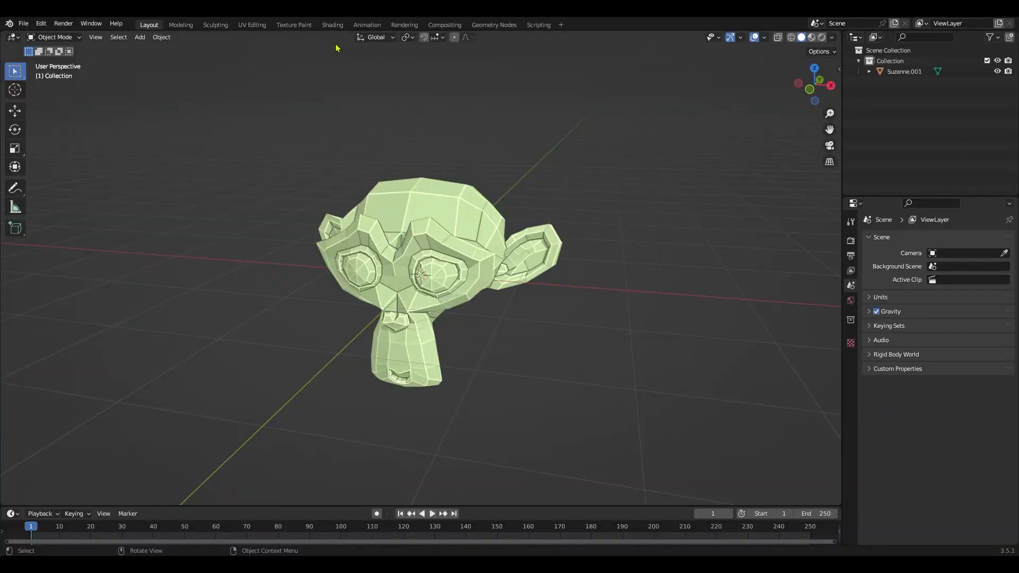
Switch to Blender, go to the Shading workspace and select the monkey head
{"action": "mouse_move", "coordinate": [375, 246]}
{"action": "middle_mouse_down"}
{"action": "mouse_move", "coordinate": [398, 245]}
{"action": "mouse_move", "coordinate": [345, 243]}
{"action": "mouse_move", "coordinate": [384, 239]}
{"action": "middle_mouse_up"}
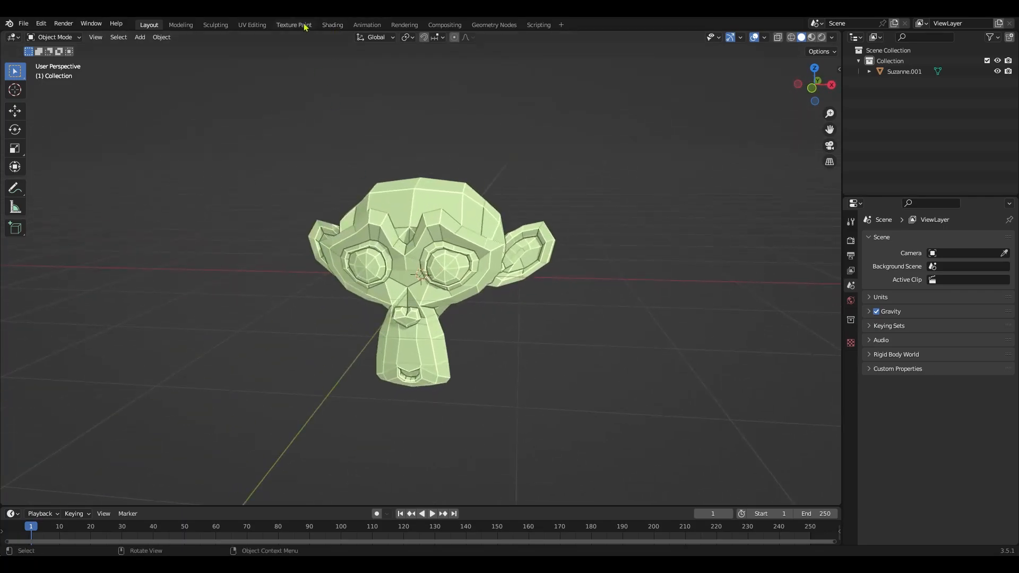
{"action": "left_click", "coordinate": [333, 25]}
{"action": "middle_click_drag", "start_coordinate": [627, 222], "coordinate": [523, 136]}
{"action": "left_click", "coordinate": [169, 37]}
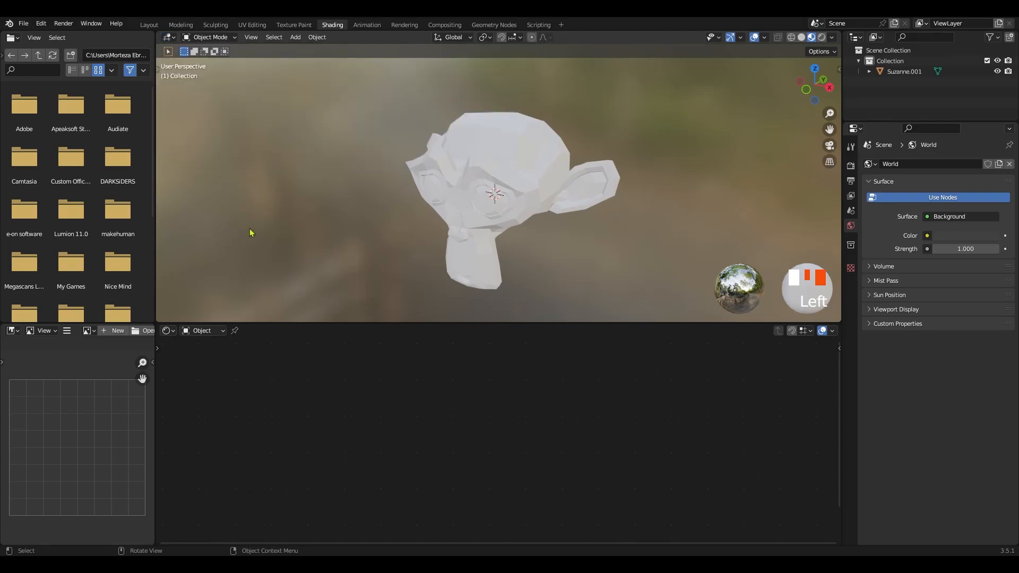
{"action": "left_click", "coordinate": [169, 332]}
{"action": "left_click", "coordinate": [535, 177]}
{"action": "mouse_move", "coordinate": [536, 164]}
{"action": "middle_mouse_down", "text": "ctrl"}
{"action": "mouse_move", "coordinate": [530, 177]}
{"action": "mouse_move", "coordinate": [480, 169]}
{"action": "mouse_move", "coordinate": [531, 167]}
{"action": "middle_mouse_up", "text": "ctrl"}
{"action": "middle_click_drag", "start_coordinate": [429, 205], "coordinate": [423, 208]}
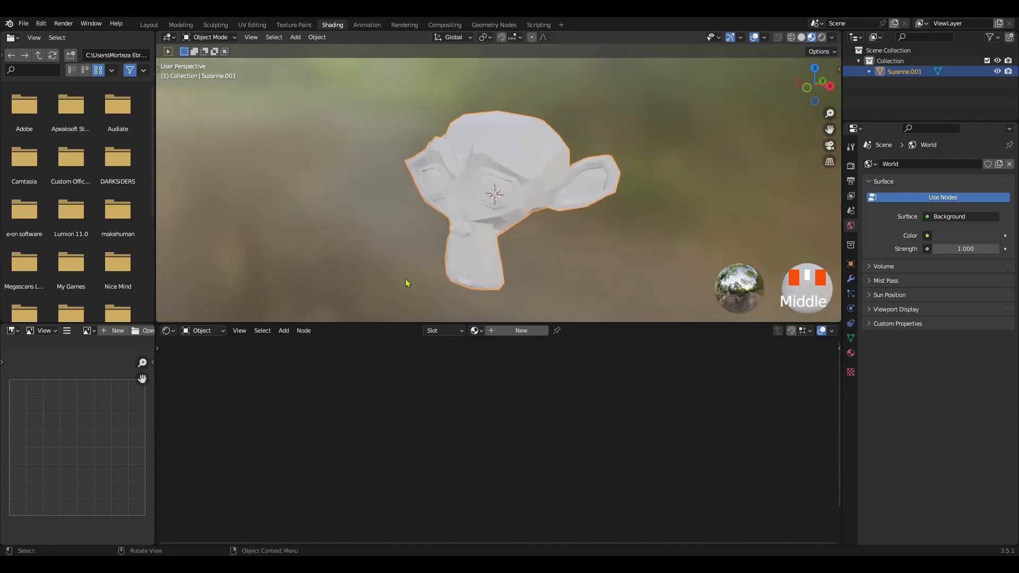
{"action": "left_click", "coordinate": [167, 333]}
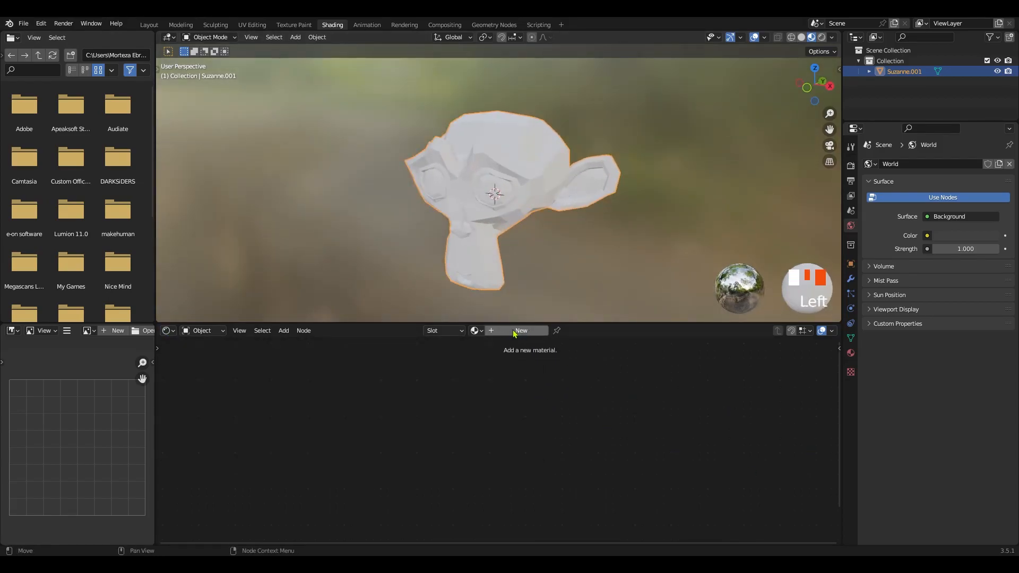
Join the file browser area into the 3D viewport so the viewport takes over its space
{"action": "right_click", "coordinate": [158, 231]}
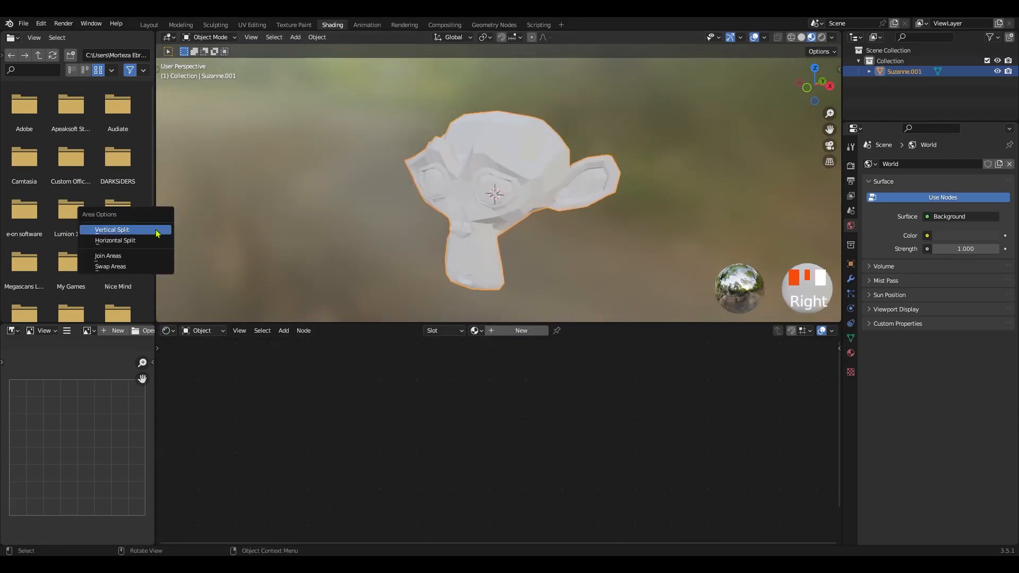
{"action": "left_click", "coordinate": [124, 259]}
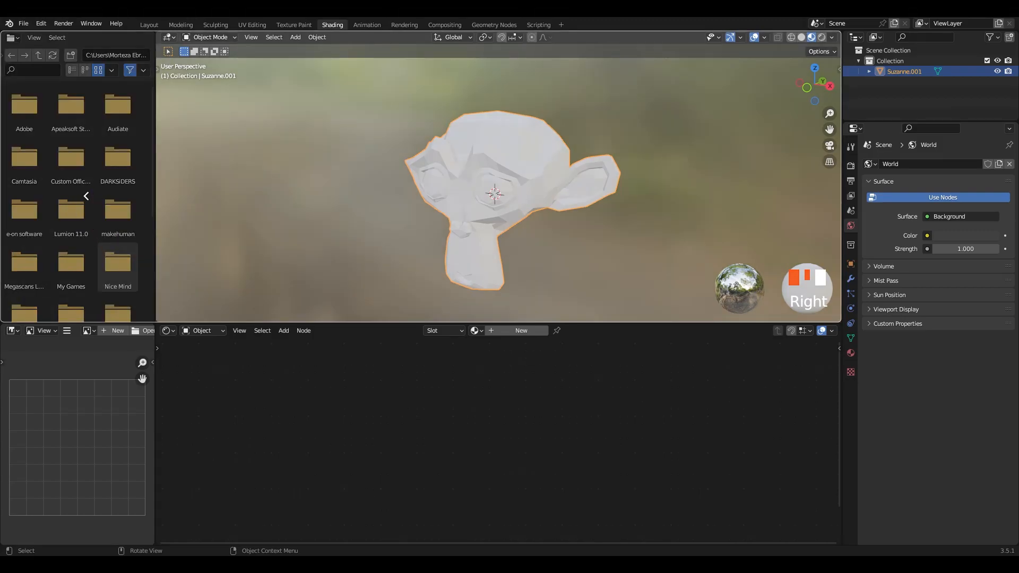
{"action": "left_click", "coordinate": [95, 210]}
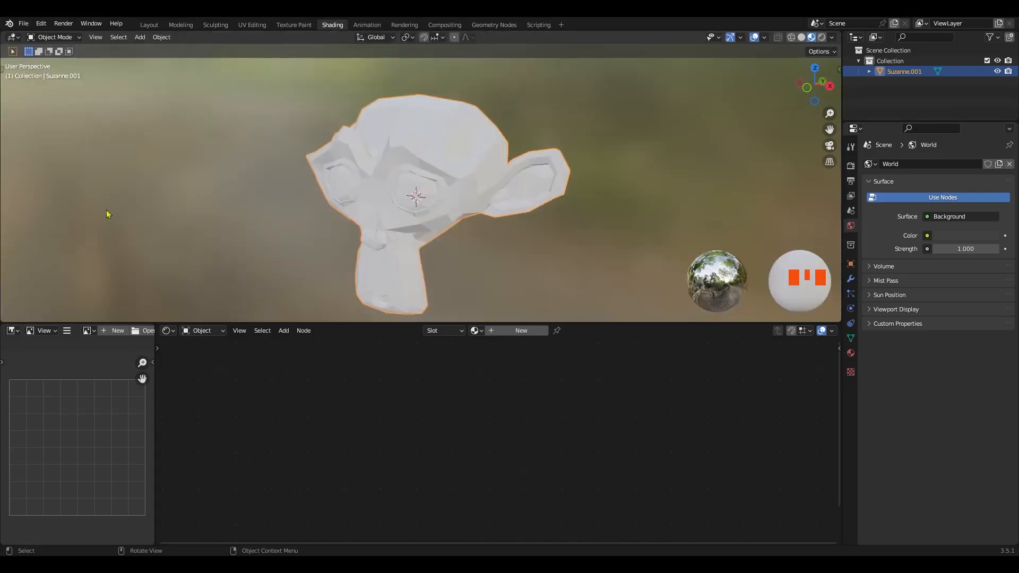
{"action": "middle_click_drag", "start_coordinate": [452, 222], "coordinate": [474, 221], "text": "ctrl"}
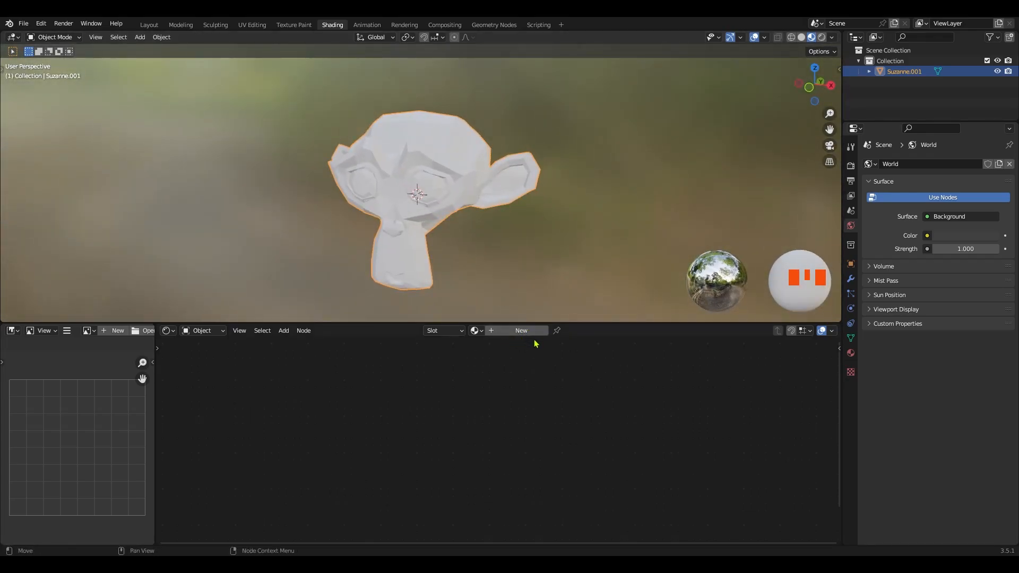
Add a new material to the selected monkey head
{"action": "left_click", "coordinate": [640, 414]}
{"action": "left_click", "coordinate": [851, 354]}
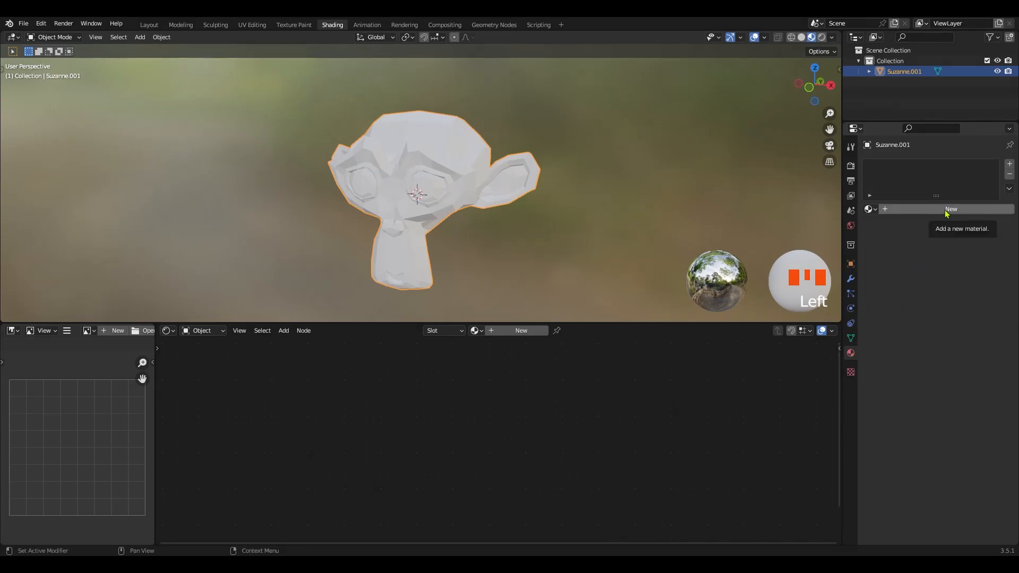
{"action": "left_click", "coordinate": [945, 210]}
{"action": "mouse_move", "coordinate": [621, 404]}
{"action": "middle_mouse_down", "text": "ctrl"}
{"action": "mouse_move", "coordinate": [632, 418]}
{"action": "mouse_move", "coordinate": [625, 412]}
{"action": "middle_mouse_up", "text": "ctrl"}
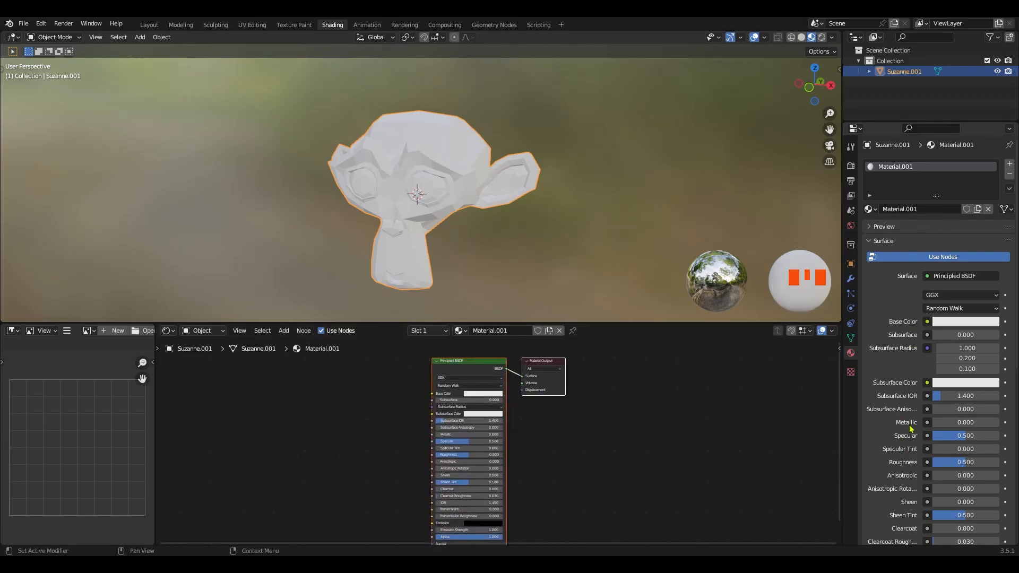
Set the base color of the monkey's material to a light yellow-orange
{"action": "middle_click_drag", "start_coordinate": [505, 443], "coordinate": [546, 435], "text": "ctrl"}
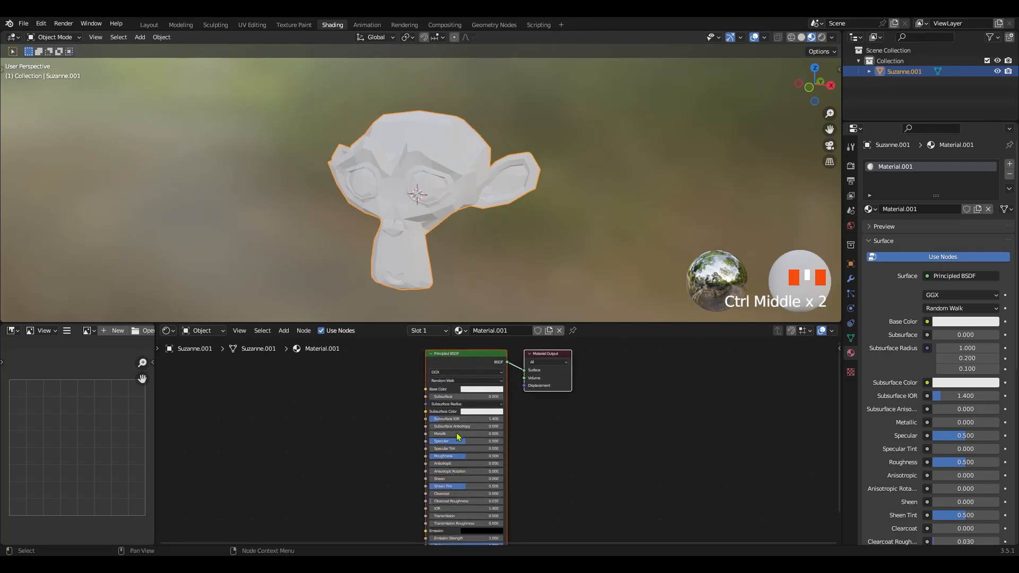
{"action": "scroll", "coordinate": [912, 400], "scroll_direction": "down", "scroll_amount": 5}
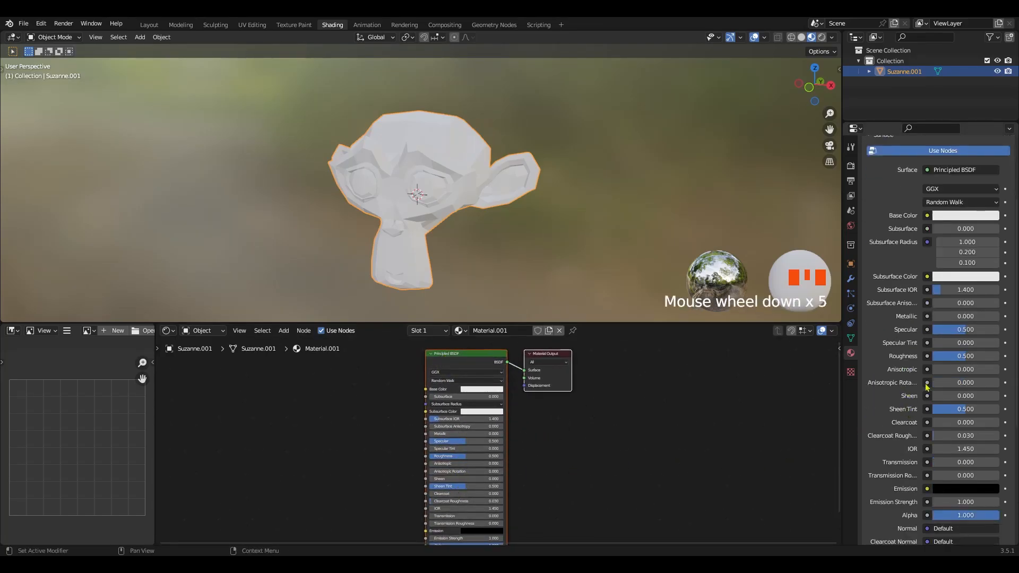
{"action": "scroll", "coordinate": [925, 350], "scroll_direction": "up", "scroll_amount": 2}
{"action": "scroll", "coordinate": [922, 447], "scroll_direction": "up", "scroll_amount": 3}
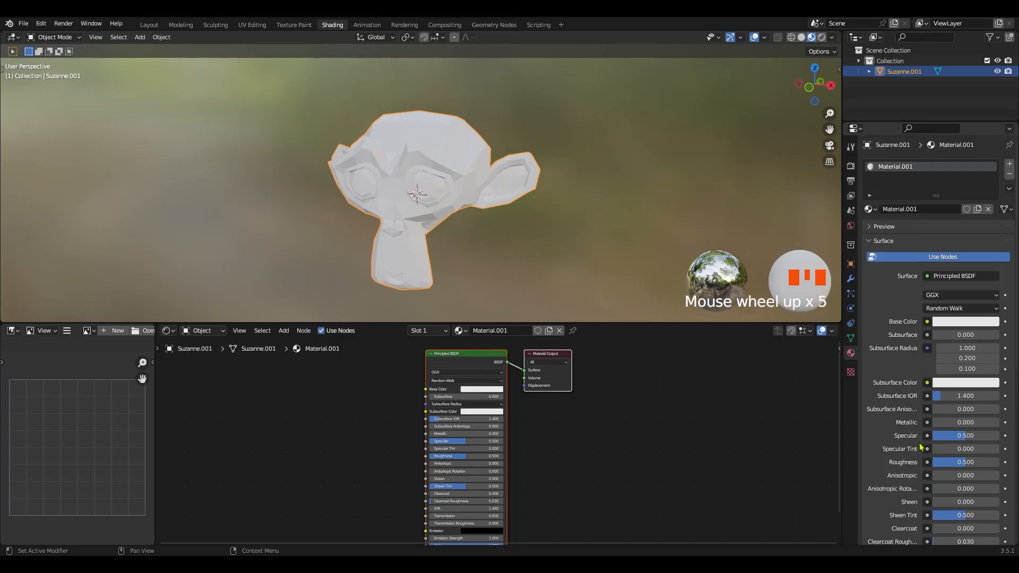
{"action": "left_click", "coordinate": [966, 322]}
{"action": "mouse_move", "coordinate": [937, 222]}
{"action": "left_mouse_down"}
{"action": "mouse_move", "coordinate": [937, 240]}
{"action": "mouse_move", "coordinate": [943, 185]}
{"action": "mouse_move", "coordinate": [931, 224]}
{"action": "left_mouse_up"}
{"action": "middle_click_drag", "start_coordinate": [498, 400], "coordinate": [753, 400], "text": "ctrl"}
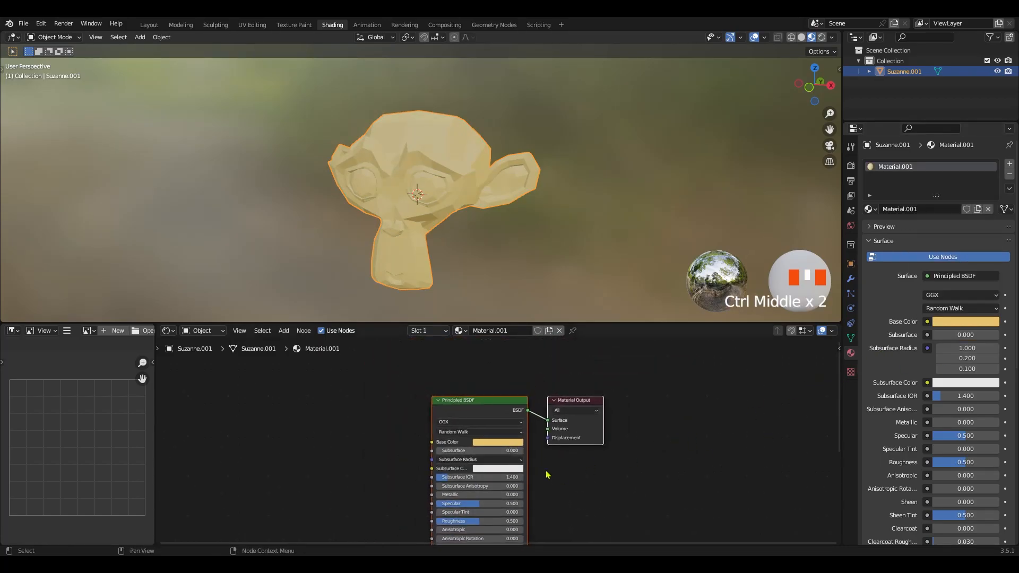
Rename the monkey's material as Susan
{"action": "left_click", "coordinate": [514, 330]}
{"action": "key", "text": "BackSpace"}
{"action": "type", "text": "Susan"}
{"action": "key", "text": "Return"}
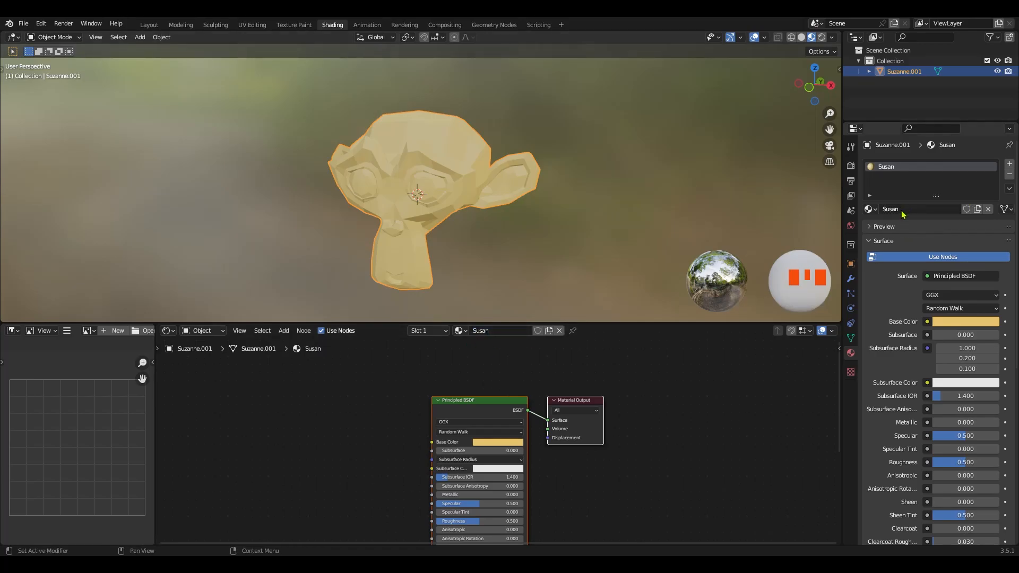
Duplicate the monkey head in front view and place the copy beside it along the global X axis
{"action": "middle_click_drag", "start_coordinate": [551, 476], "coordinate": [544, 370], "text": "ctrl"}
{"action": "middle_click_drag", "start_coordinate": [458, 228], "coordinate": [455, 188], "text": "ctrl"}
{"action": "middle_click_drag", "start_coordinate": [459, 197], "coordinate": [467, 240]}
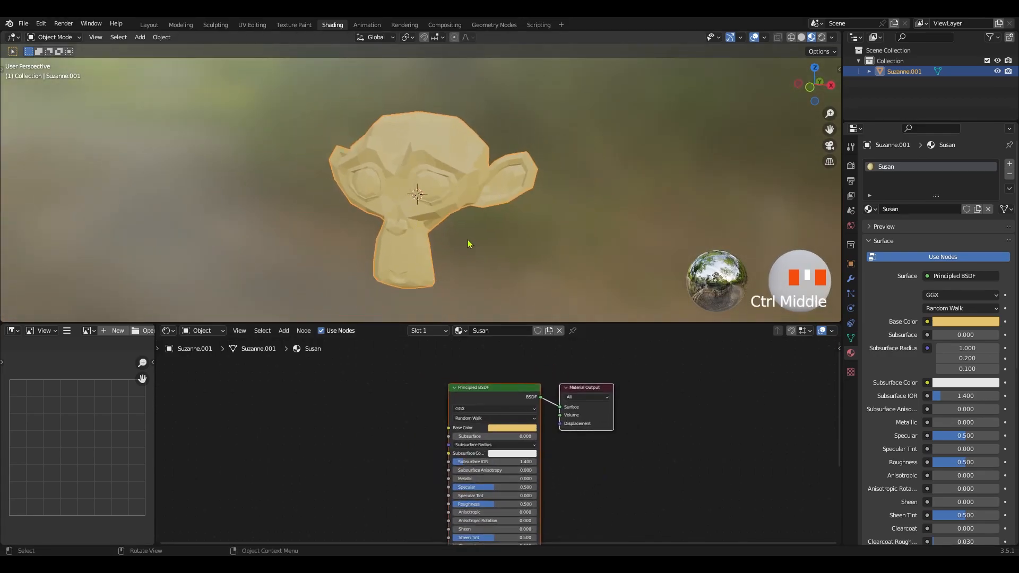
{"action": "key", "text": "KP_1"}
{"action": "middle_click_drag", "start_coordinate": [466, 220], "coordinate": [371, 223], "text": "ctrl"}
{"action": "key", "text": "shift+d"}
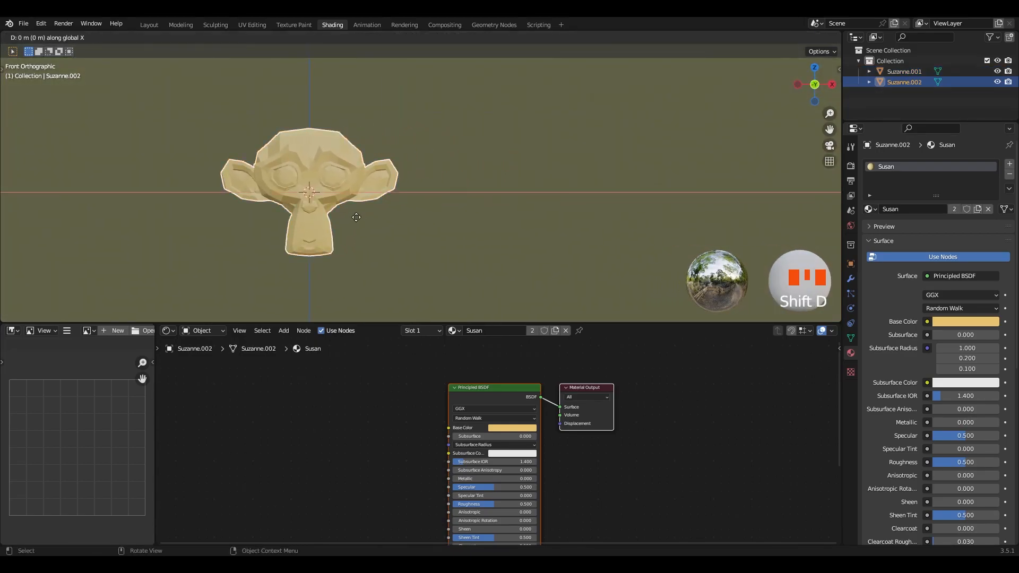
{"action": "left_click", "coordinate": [543, 221]}
{"action": "middle_click_drag", "start_coordinate": [544, 221], "coordinate": [524, 207], "text": "ctrl"}
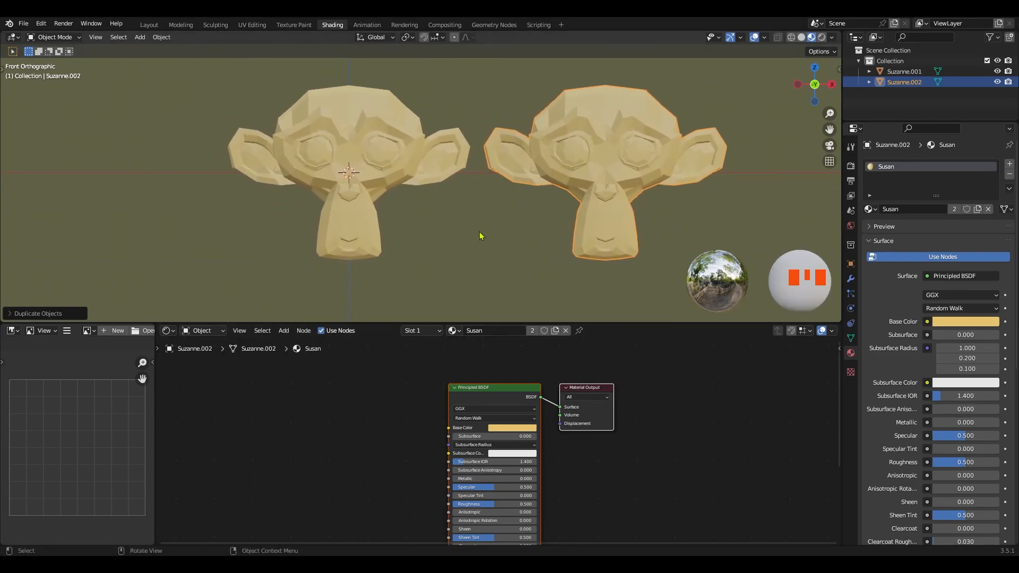
Duplicate the second monkey head and place the copy below, between the other two
{"action": "middle_click_drag", "start_coordinate": [523, 401], "coordinate": [535, 381]}
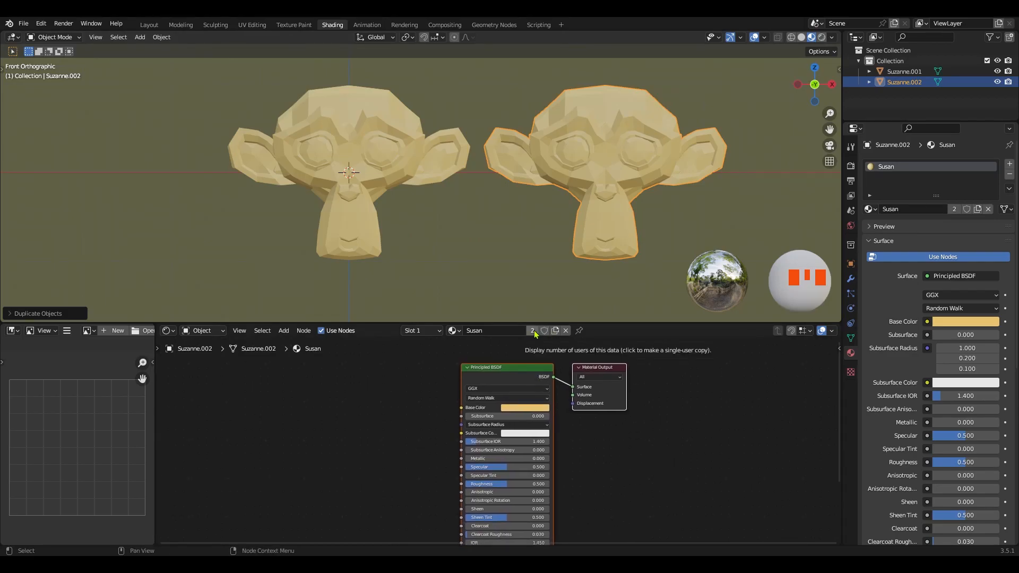
{"action": "left_click", "coordinate": [600, 260]}
{"action": "key", "text": "shift+d"}
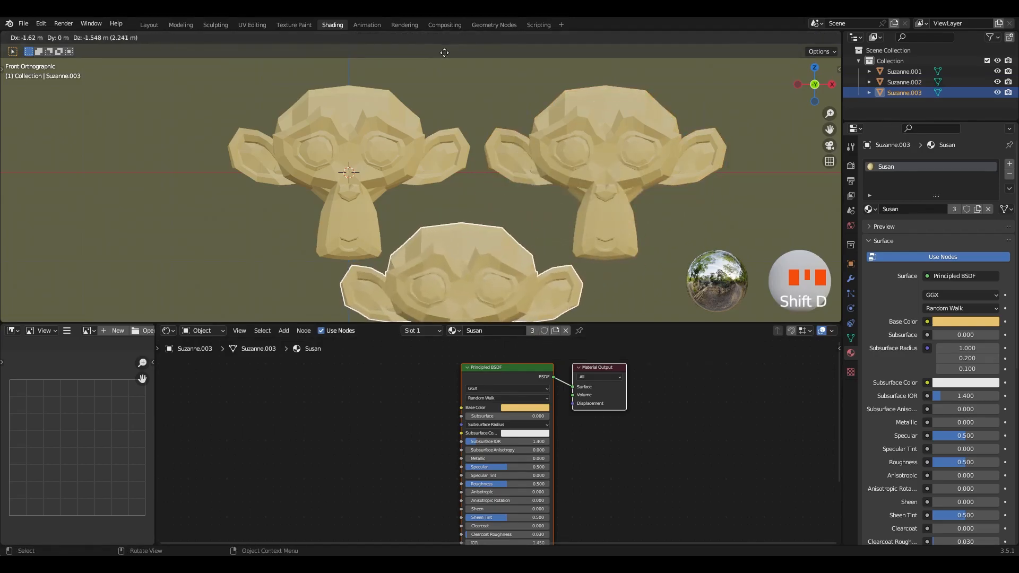
{"action": "left_click", "coordinate": [455, 58]}
{"action": "mouse_move", "coordinate": [478, 149]}
{"action": "middle_mouse_down", "text": "ctrl"}
{"action": "mouse_move", "coordinate": [488, 203]}
{"action": "mouse_move", "coordinate": [482, 164]}
{"action": "middle_mouse_up", "text": "ctrl"}
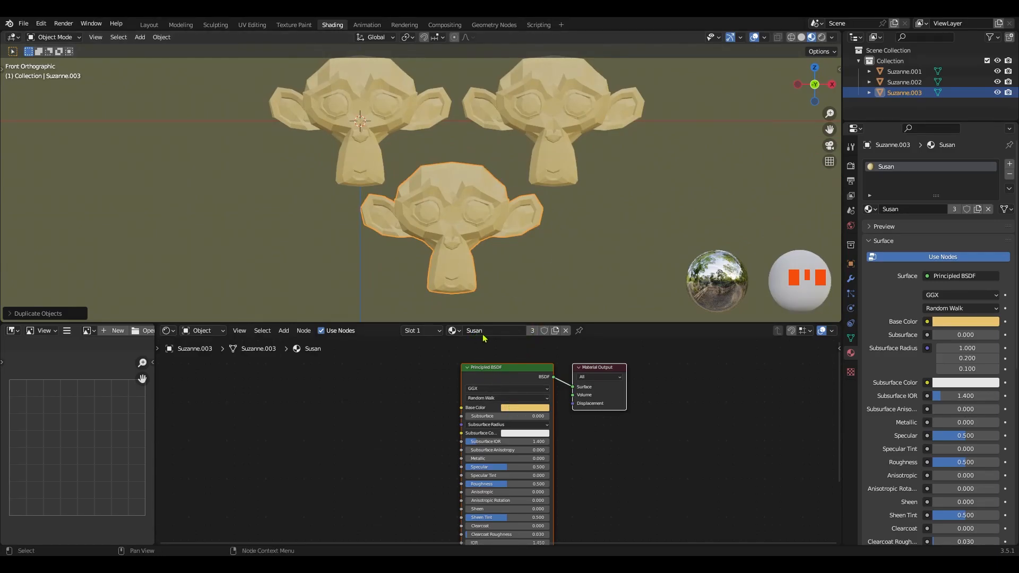
Give the lower monkey head its own copy of the Susan material
{"action": "left_click_drag", "start_coordinate": [589, 216], "coordinate": [379, 132]}
{"action": "left_click", "coordinate": [546, 270]}
{"action": "left_click", "coordinate": [469, 223]}
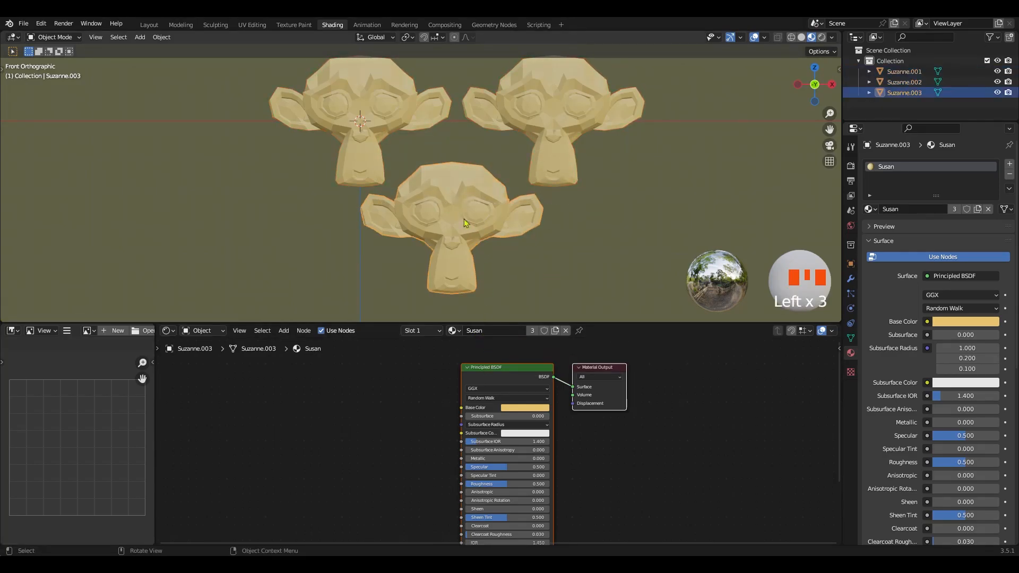
{"action": "left_click", "coordinate": [556, 332]}
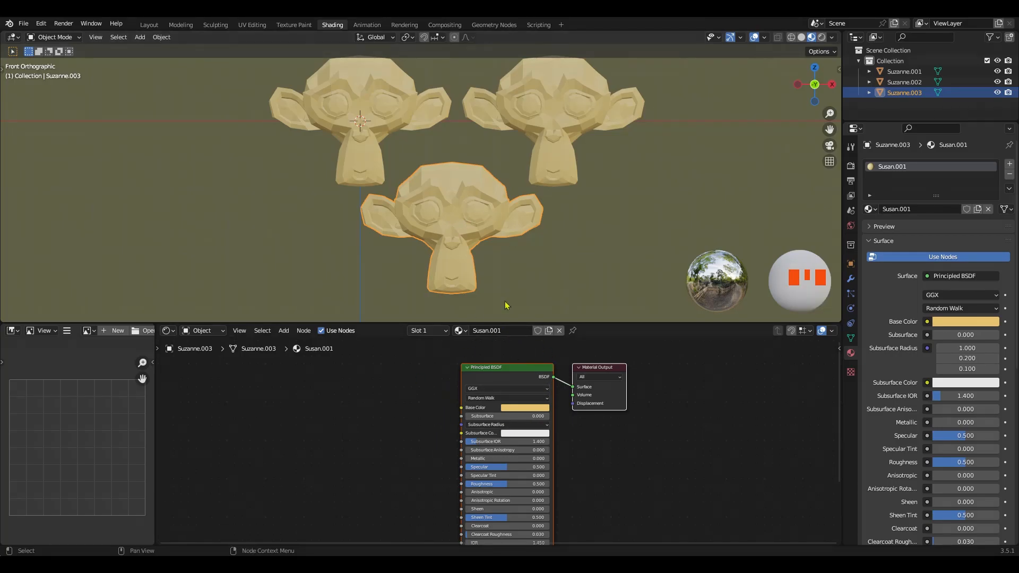
Check the number of users of the Susan material shared by the two upper monkey heads
{"action": "left_click", "coordinate": [552, 150]}
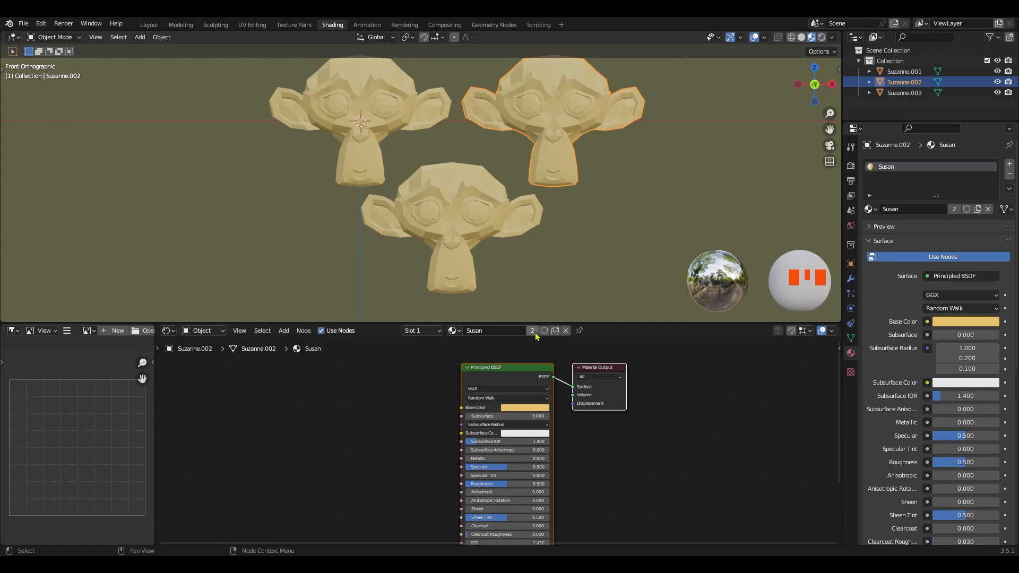
{"action": "left_click", "coordinate": [320, 131], "text": "shift"}
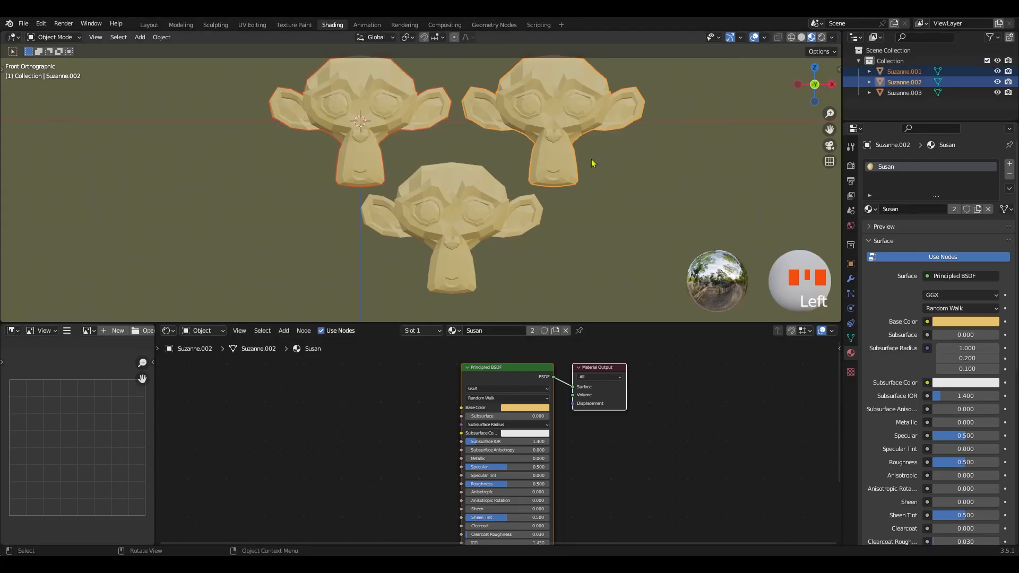
{"action": "left_click", "coordinate": [532, 331]}
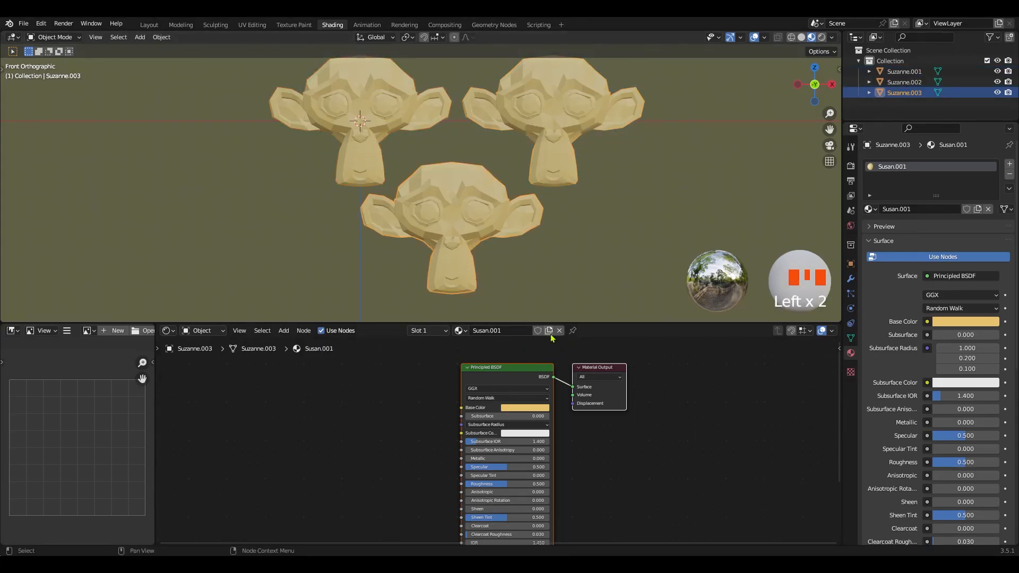
Rename the lower monkey's material as Susan_02
{"action": "left_click", "coordinate": [513, 331]}
{"action": "key", "text": "BackSpace"}
{"action": "key", "text": "BackSpace"}
{"action": "key", "text": "BackSpace"}
{"action": "type", "text": "_02"}
{"action": "key", "text": "Return"}
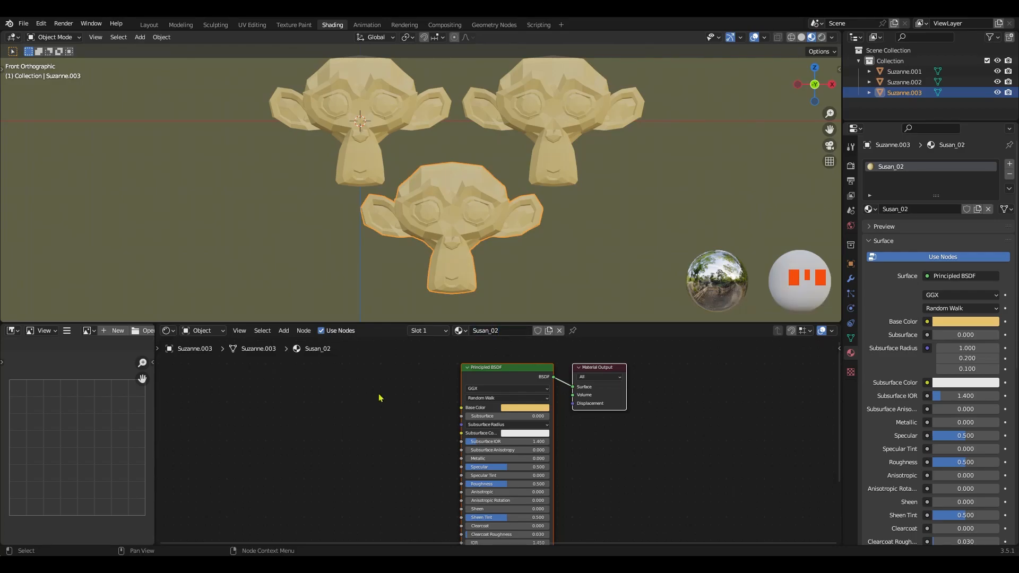
Set the base color of the Susan_02 material to light blue
{"action": "middle_click_drag", "start_coordinate": [433, 422], "coordinate": [433, 409], "text": "ctrl"}
{"action": "left_click", "coordinate": [534, 399]}
{"action": "left_click", "coordinate": [541, 277]}
{"action": "left_click_drag", "start_coordinate": [541, 277], "coordinate": [546, 270]}
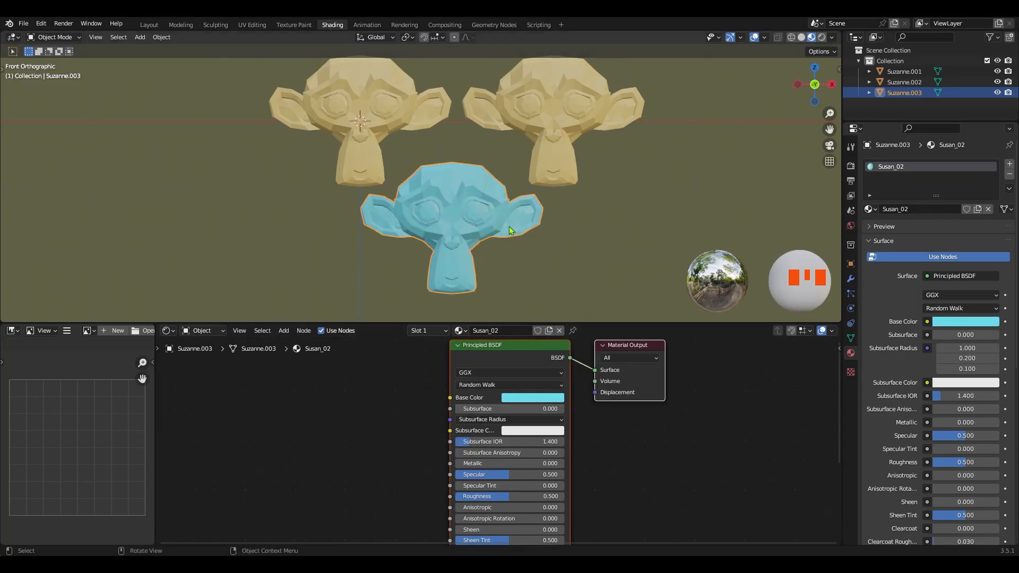
Change the base color of the Susan material shared by the upper monkeys to light purple
{"action": "left_click", "coordinate": [563, 157]}
{"action": "left_click", "coordinate": [532, 398]}
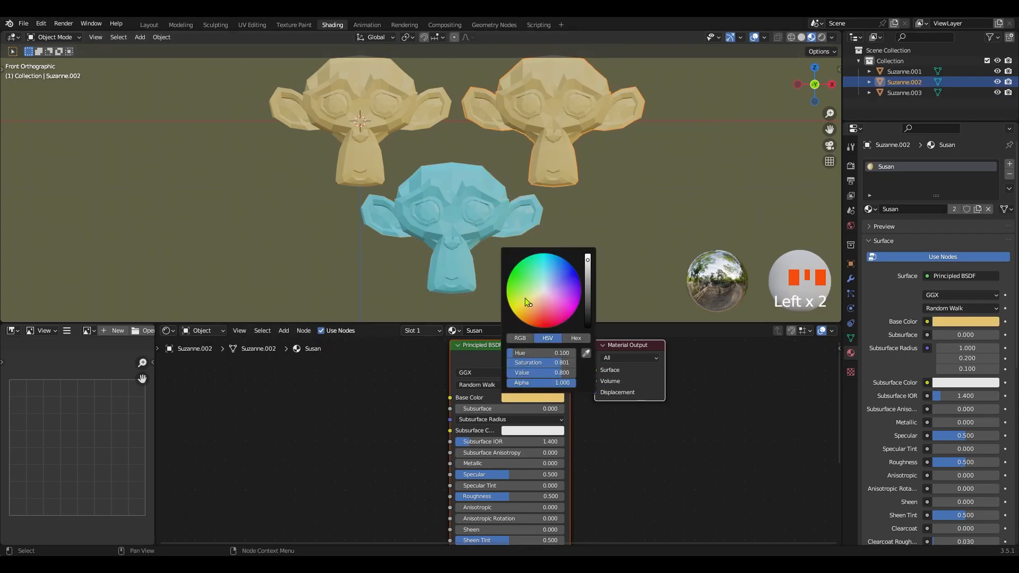
{"action": "left_click", "coordinate": [554, 309]}
{"action": "left_click", "coordinate": [530, 292]}
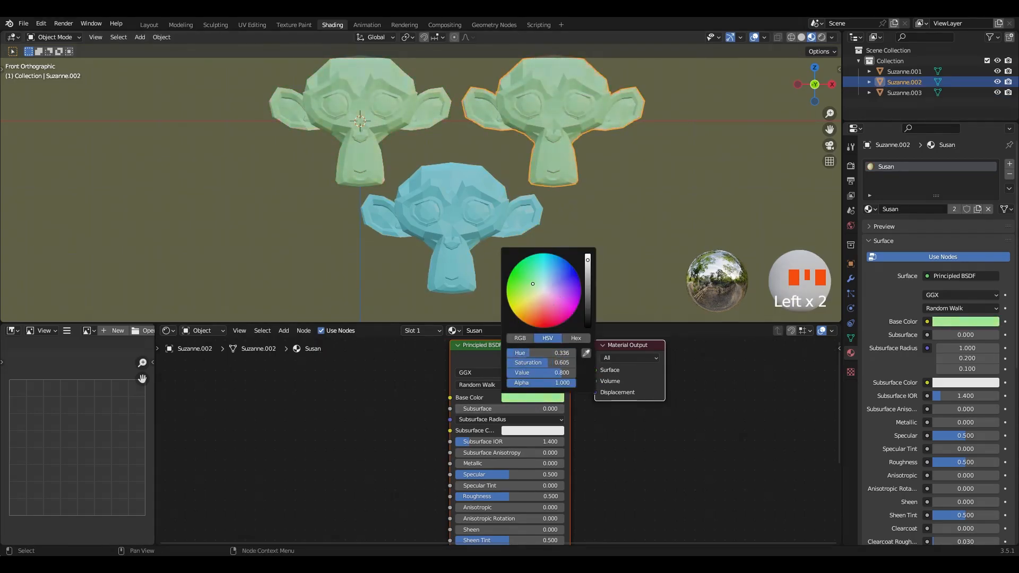
{"action": "left_click", "coordinate": [555, 283]}
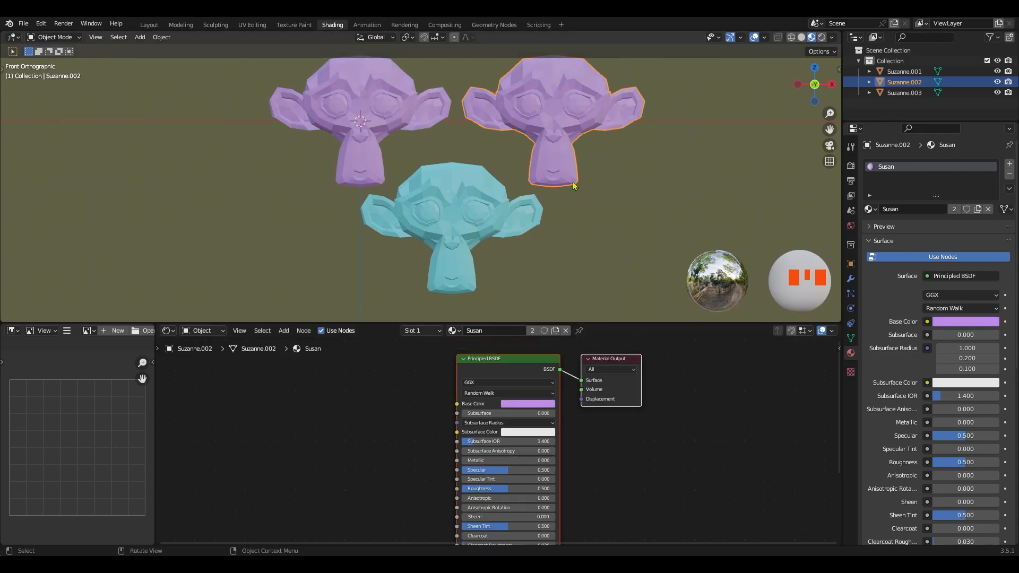
Select all three monkey heads and delete them
{"action": "middle_click_drag", "start_coordinate": [560, 164], "coordinate": [572, 226]}
{"action": "left_click_drag", "start_coordinate": [572, 226], "coordinate": [362, 131]}
{"action": "key", "text": "Delete"}
Add a cube mesh to the empty scene and enter Edit Mode on it
{"action": "key", "text": "shift+a"}
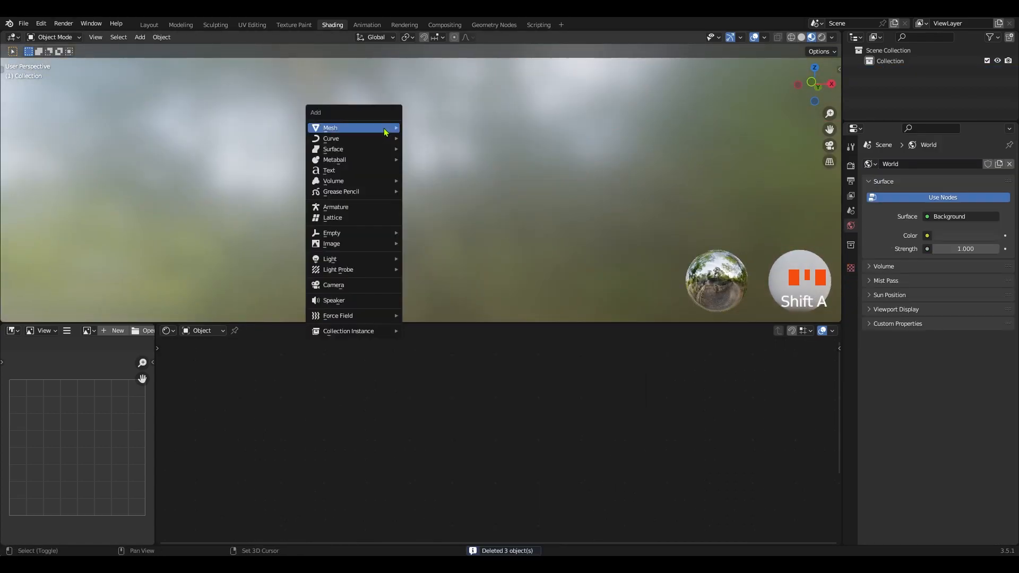
{"action": "mouse_move", "coordinate": [386, 131]}
{"action": "left_click", "coordinate": [420, 137]}
{"action": "middle_click_drag", "start_coordinate": [442, 157], "coordinate": [461, 187], "text": "ctrl"}
{"action": "middle_click_drag", "start_coordinate": [462, 187], "coordinate": [471, 158], "text": "shift"}
{"action": "key", "text": "Tab"}
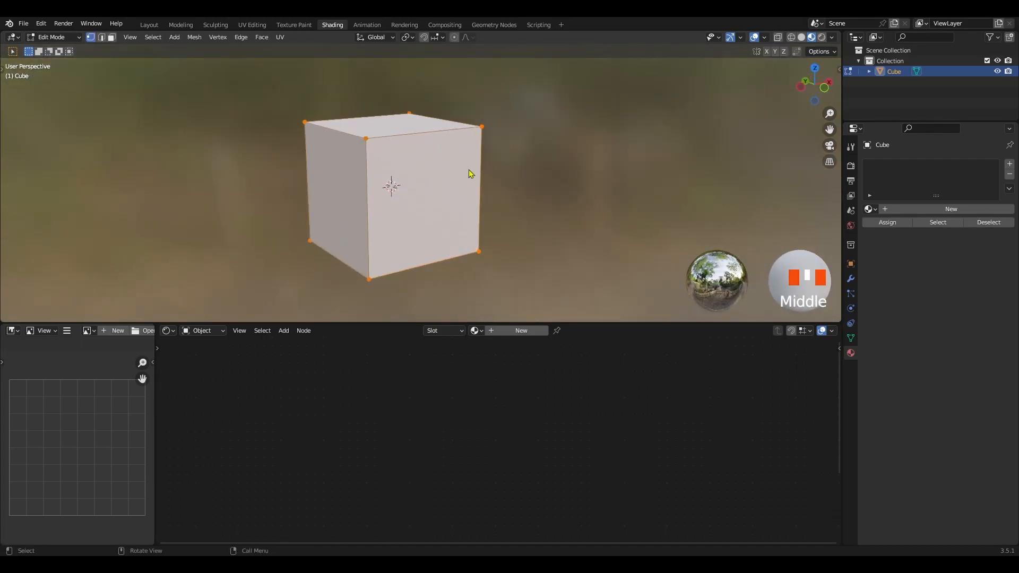
Mark seams along three top edges, the three matching bottom edges and one vertical edge of the cube
{"action": "key", "text": "z"}
{"action": "key", "text": "2"}
{"action": "left_click_drag", "start_coordinate": [512, 91], "coordinate": [283, 137]}
{"action": "key", "text": "KP_1"}
{"action": "left_click_drag", "start_coordinate": [567, 97], "coordinate": [161, 144]}
{"action": "left_click", "coordinate": [433, 245], "text": "shift"}
{"action": "mouse_move", "coordinate": [433, 244]}
{"action": "middle_mouse_down"}
{"action": "mouse_move", "coordinate": [444, 257]}
{"action": "mouse_move", "coordinate": [430, 264]}
{"action": "middle_mouse_up"}
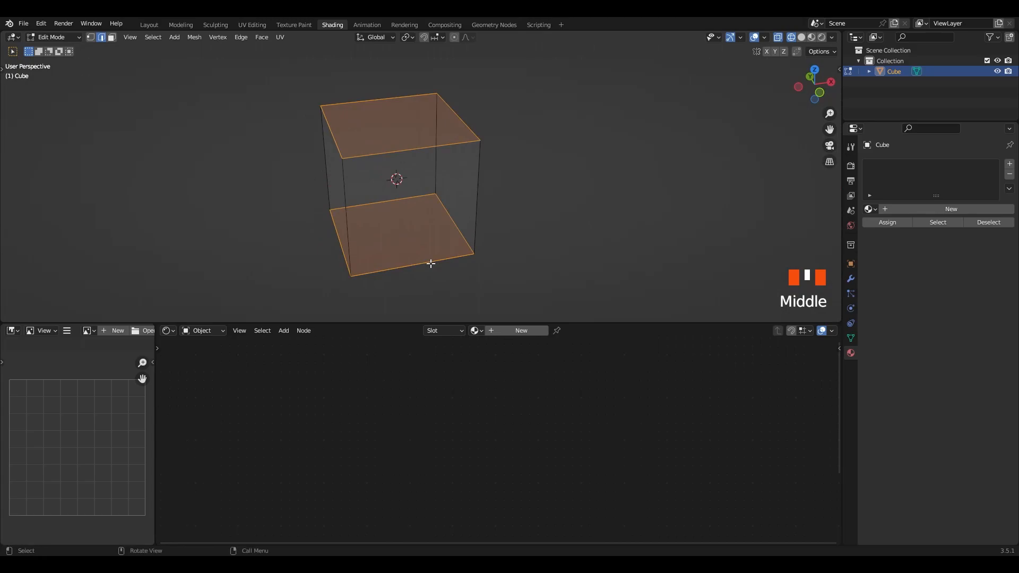
{"action": "key", "text": "KP_7"}
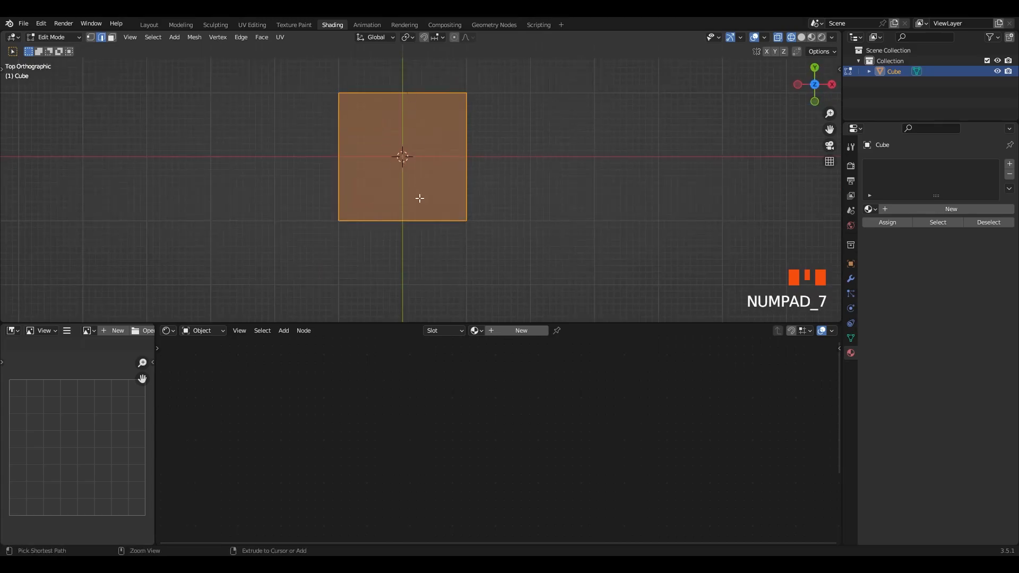
{"action": "left_click", "coordinate": [398, 241], "text": "ctrl"}
{"action": "middle_click_drag", "start_coordinate": [398, 241], "coordinate": [472, 198]}
{"action": "right_click", "coordinate": [472, 198]}
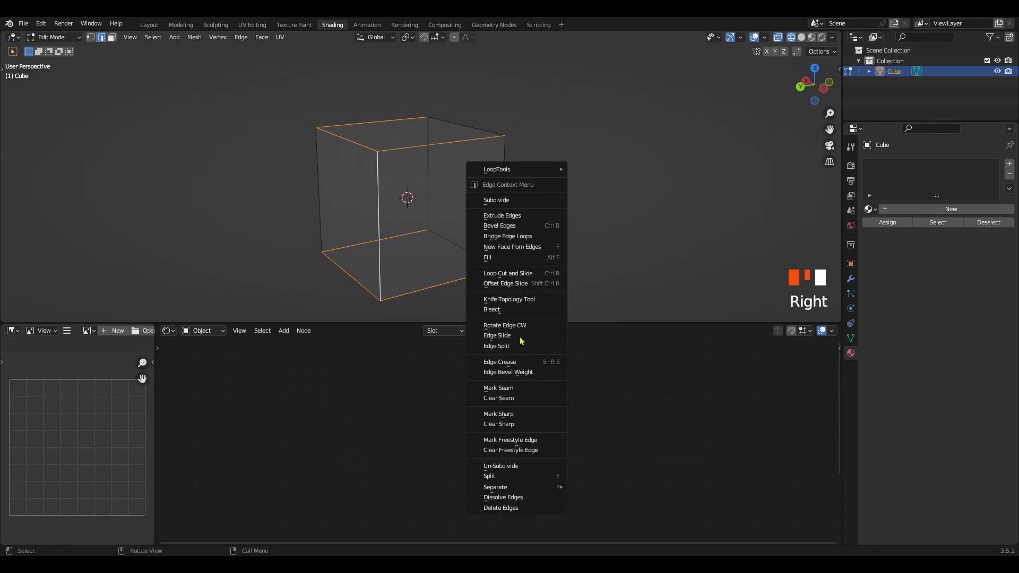
{"action": "left_click", "coordinate": [521, 392]}
Select the whole cube mesh, then return to Object Mode with Material Preview shading
{"action": "key", "text": "a"}
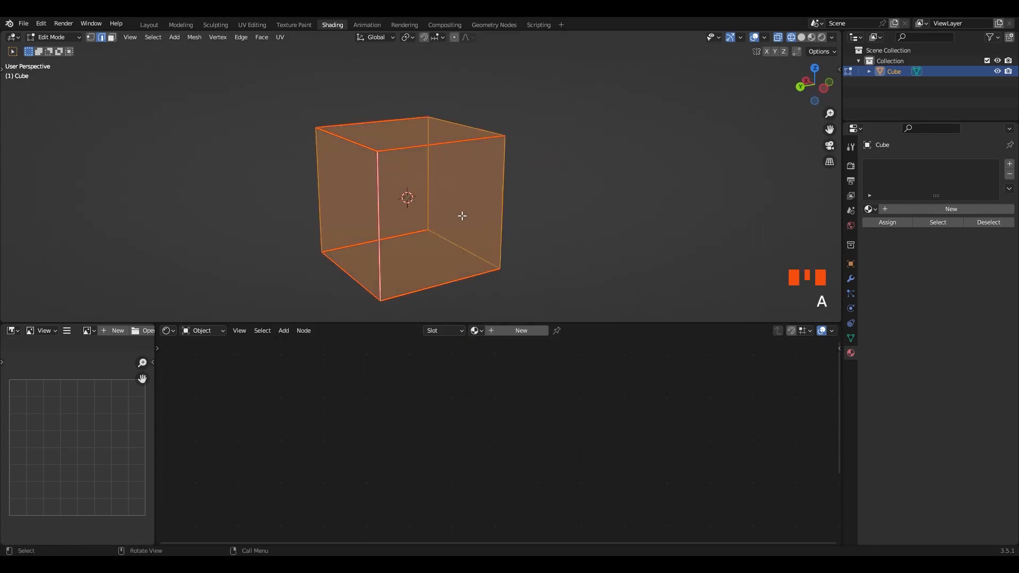
{"action": "key", "text": "Tab"}
{"action": "key", "text": "z"}
{"action": "mouse_move", "coordinate": [431, 244]}
{"action": "middle_mouse_down"}
{"action": "mouse_move", "coordinate": [334, 238]}
{"action": "mouse_move", "coordinate": [383, 196]}
{"action": "mouse_move", "coordinate": [394, 216]}
{"action": "mouse_move", "coordinate": [417, 202]}
{"action": "middle_mouse_up"}
{"action": "middle_click_drag", "start_coordinate": [417, 202], "coordinate": [443, 225], "text": "shift"}
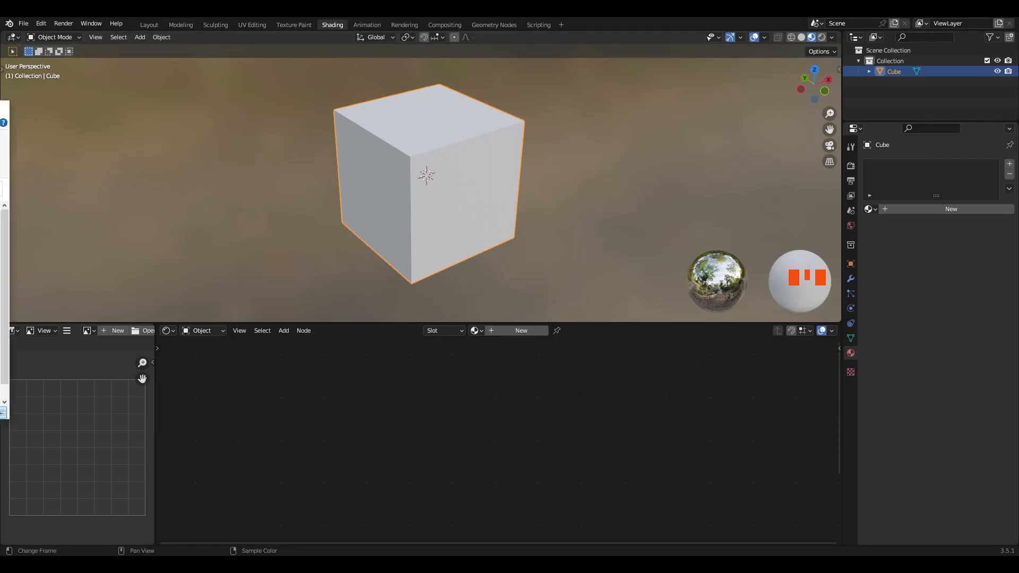
Examine the texture image files in the wood_0019_4k_H6uH7n folder
{"action": "left_click_drag", "start_coordinate": [0, 120], "coordinate": [277, 123]}
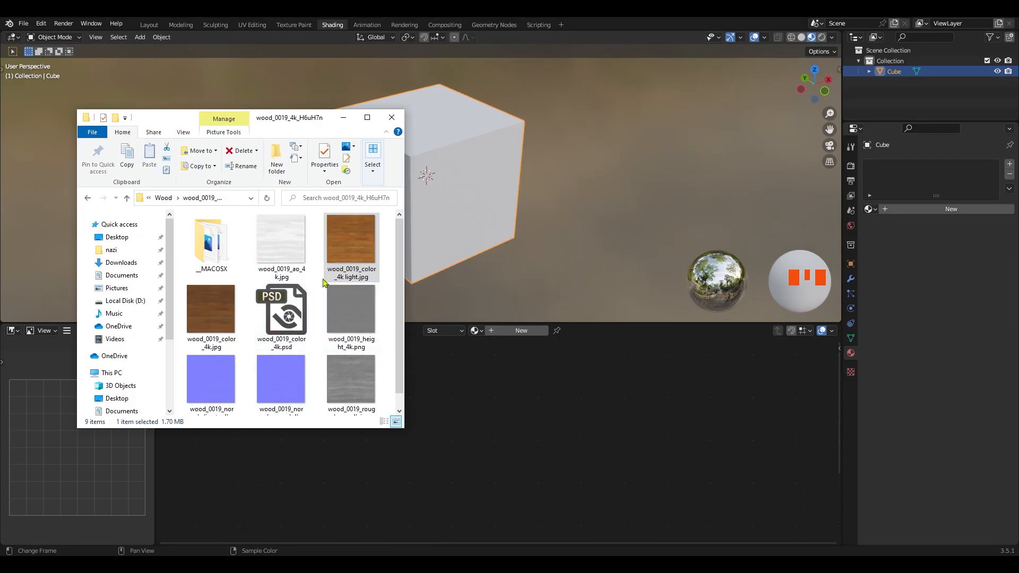
{"action": "scroll", "coordinate": [325, 301], "scroll_direction": "down", "scroll_amount": 1}
{"action": "scroll", "coordinate": [328, 309], "scroll_direction": "up", "scroll_amount": 1}
{"action": "scroll", "coordinate": [328, 311], "scroll_direction": "down", "scroll_amount": 1}
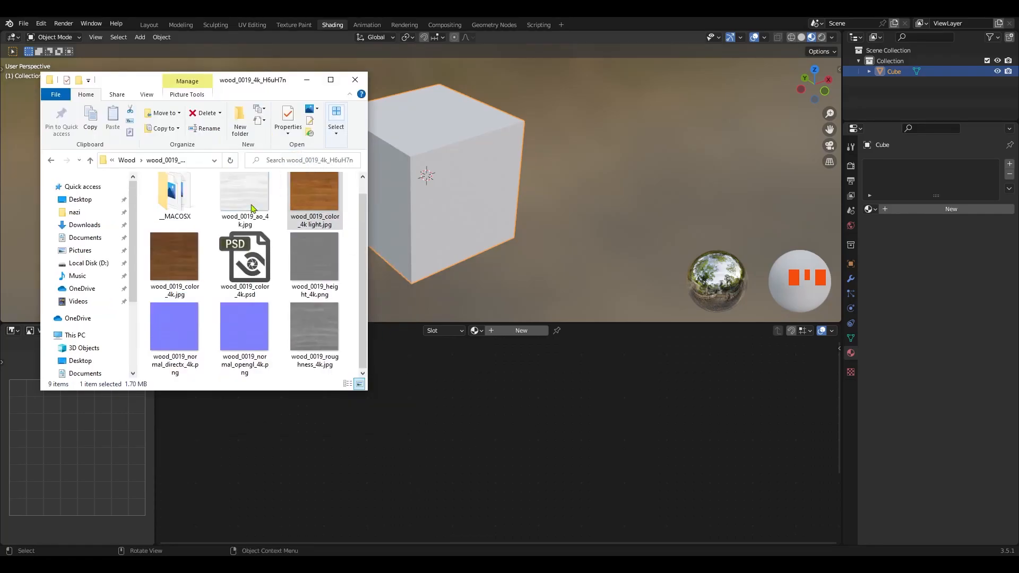
{"action": "left_click_drag", "start_coordinate": [255, 84], "coordinate": [0, 100]}
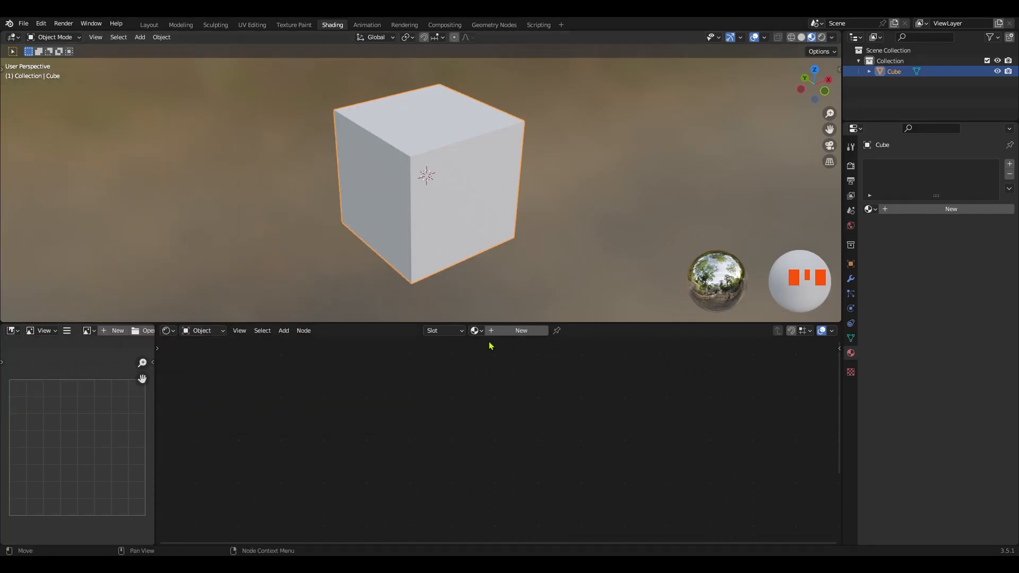
Create a new material named Wood on the cube
{"action": "left_click", "coordinate": [514, 333]}
{"action": "left_click", "coordinate": [514, 332]}
{"action": "type", "text": "Wood"}
{"action": "key", "text": "Return"}
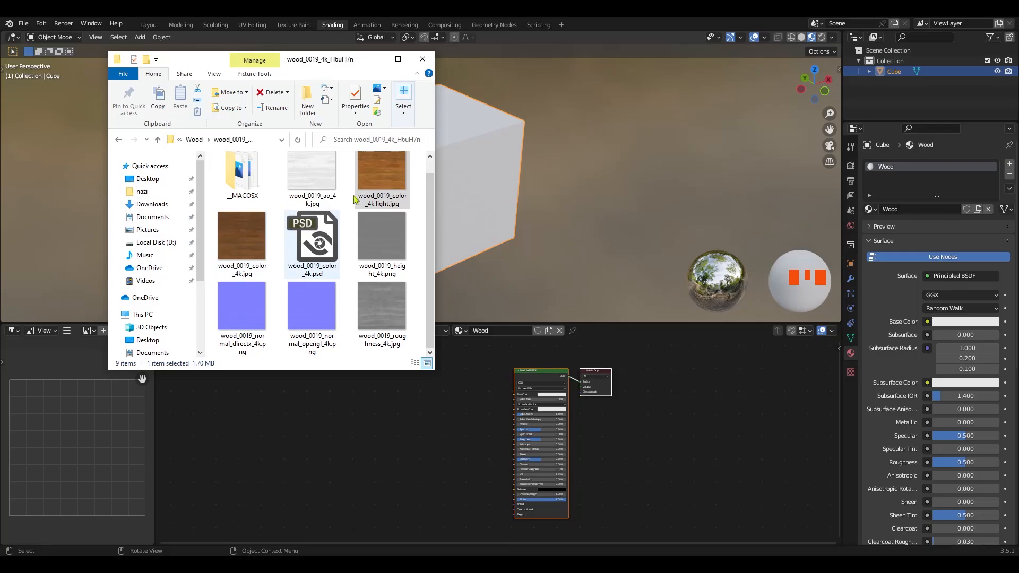
Bring the wood_0019 color light, roughness, OpenGL normal and AO images from the texture folder into the Wood node graph
{"action": "left_click_drag", "start_coordinate": [382, 180], "coordinate": [372, 391]}
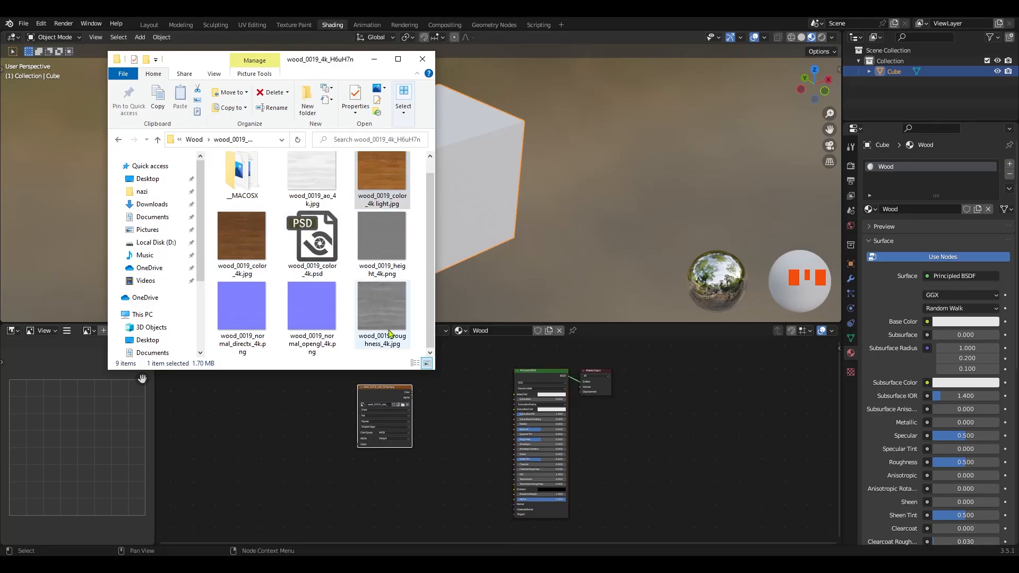
{"action": "left_click_drag", "start_coordinate": [383, 325], "coordinate": [370, 460]}
{"action": "left_click_drag", "start_coordinate": [314, 319], "coordinate": [380, 528]}
{"action": "left_click_drag", "start_coordinate": [326, 187], "coordinate": [325, 388]}
Arrange the texture nodes so the AO image sits directly beneath the light color image
{"action": "middle_click_drag", "start_coordinate": [341, 455], "coordinate": [355, 424]}
{"action": "middle_click_drag", "start_coordinate": [377, 445], "coordinate": [350, 504]}
{"action": "middle_click_drag", "start_coordinate": [372, 468], "coordinate": [387, 399], "text": "ctrl"}
{"action": "left_click_drag", "start_coordinate": [228, 417], "coordinate": [384, 457]}
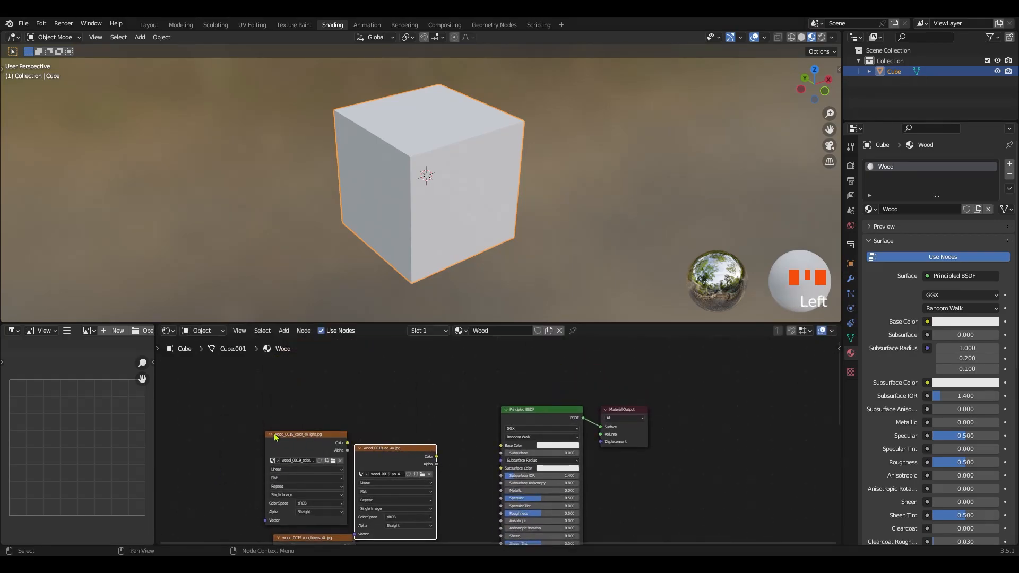
{"action": "left_click", "coordinate": [317, 435]}
{"action": "left_click_drag", "start_coordinate": [317, 435], "coordinate": [408, 359]}
{"action": "middle_click_drag", "start_coordinate": [329, 531], "coordinate": [325, 483], "text": "ctrl"}
{"action": "left_click", "coordinate": [317, 509]}
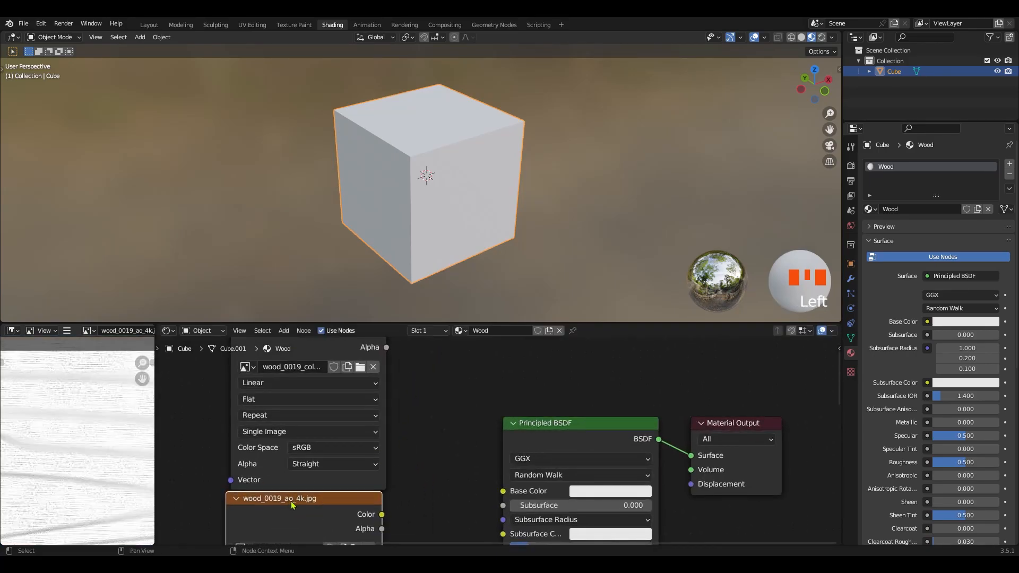
{"action": "middle_click_drag", "start_coordinate": [282, 367], "coordinate": [294, 432]}
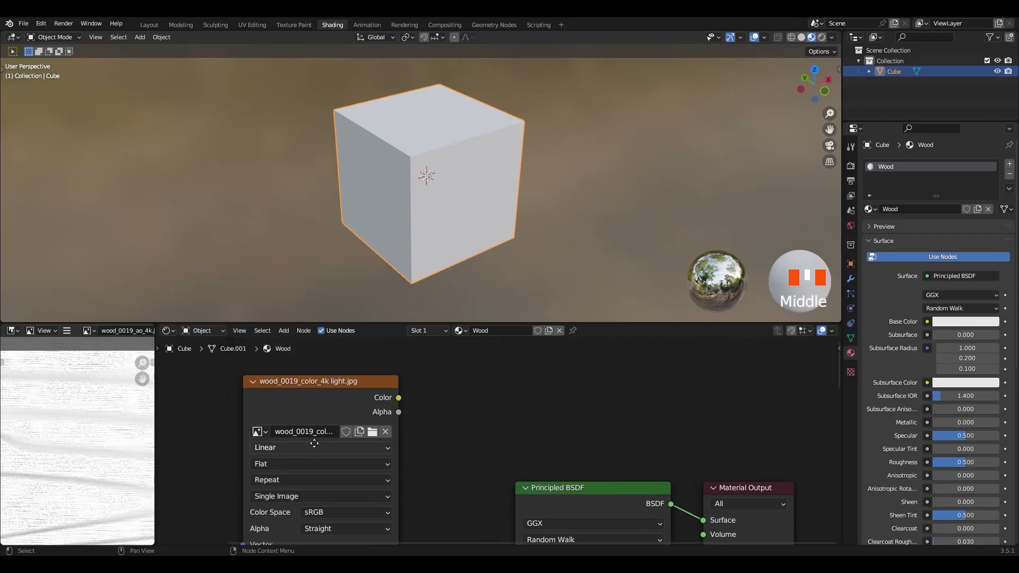
Connect the light wood color texture's Color output to the Base Color of the Principled BSDF
{"action": "left_click", "coordinate": [304, 390]}
{"action": "middle_click_drag", "start_coordinate": [321, 540], "coordinate": [316, 499]}
{"action": "middle_click_drag", "start_coordinate": [498, 457], "coordinate": [380, 384], "text": "ctrl"}
{"action": "left_click_drag", "start_coordinate": [414, 375], "coordinate": [422, 393]}
{"action": "left_click_drag", "start_coordinate": [463, 466], "coordinate": [508, 508]}
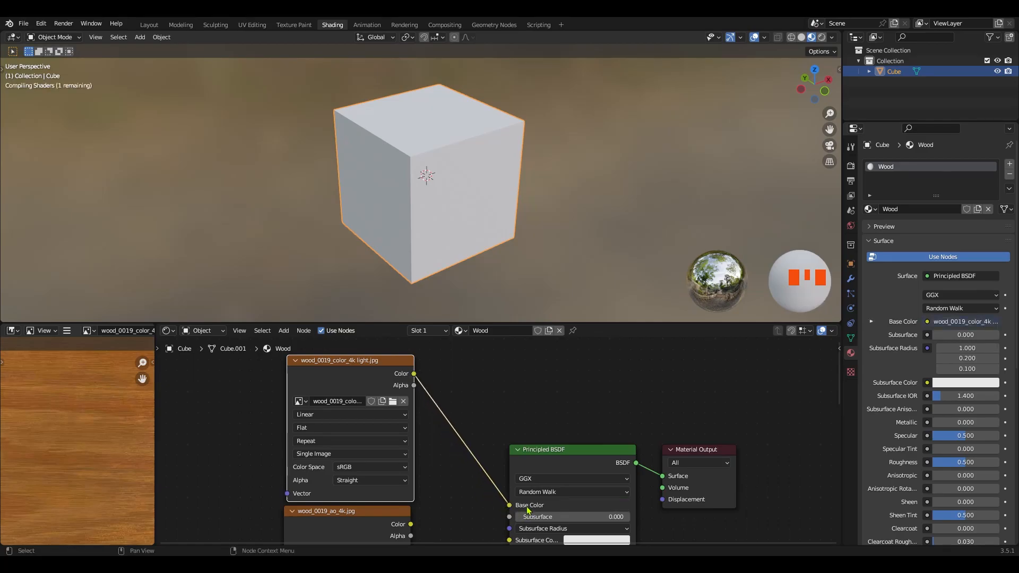
{"action": "middle_click_drag", "start_coordinate": [448, 209], "coordinate": [419, 175], "text": "ctrl"}
{"action": "scroll", "coordinate": [444, 189], "scroll_direction": "down", "scroll_amount": 1}
Enter Edit Mode on the cube and switch the image area to the UV Editor
{"action": "key", "text": "Tab"}
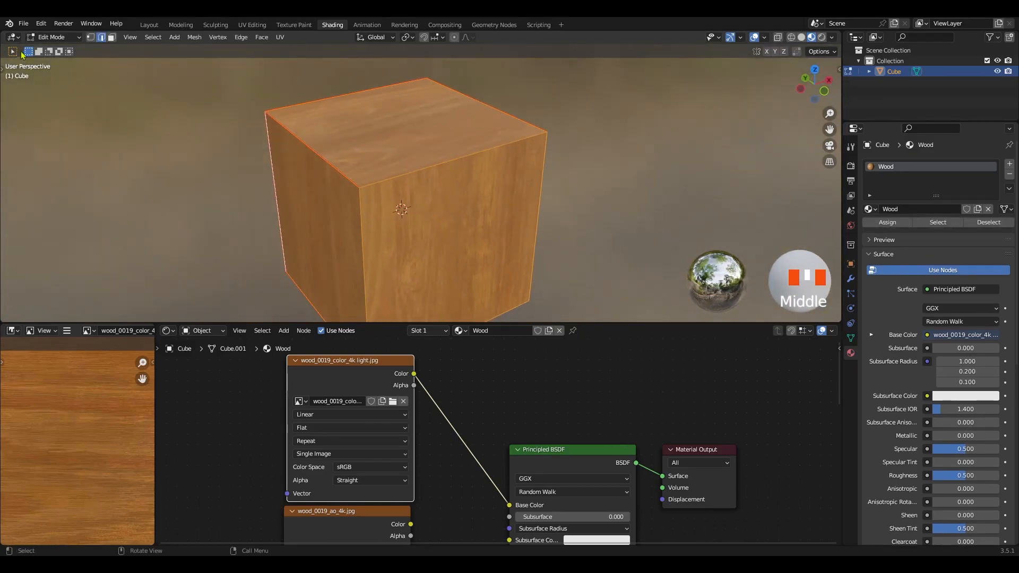
{"action": "middle_click_drag", "start_coordinate": [76, 394], "coordinate": [19, 355], "text": "ctrl"}
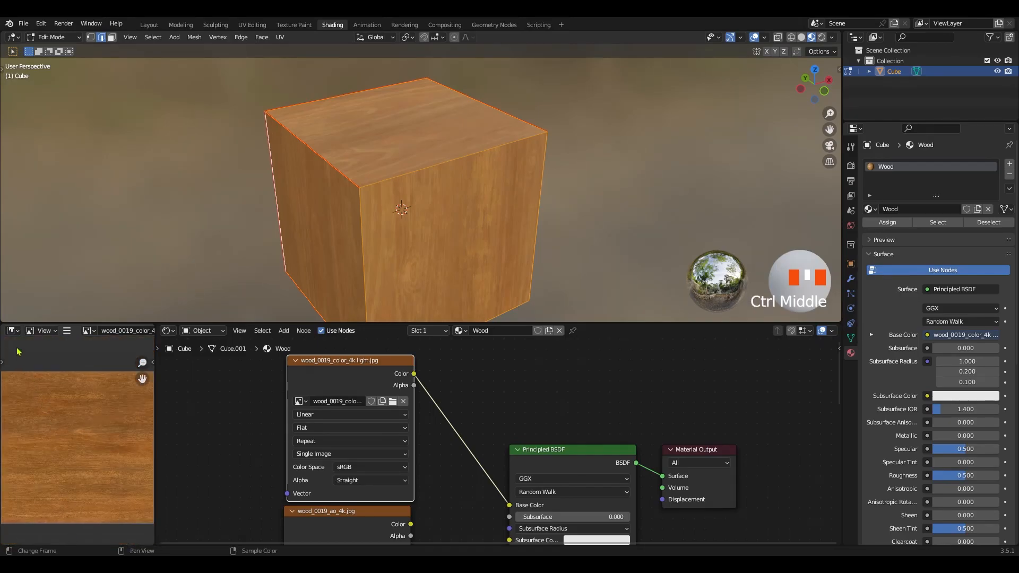
{"action": "left_click", "coordinate": [13, 330]}
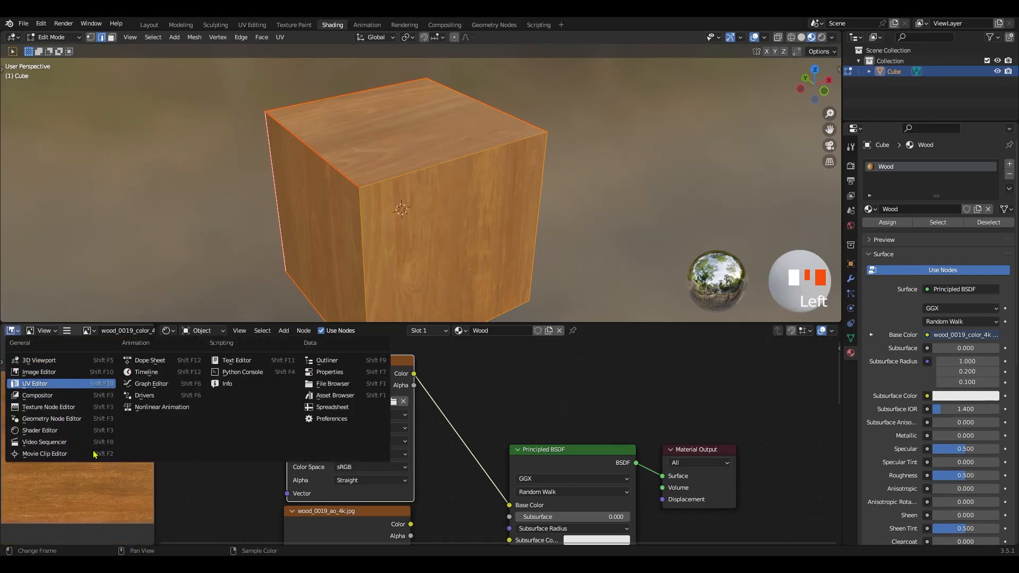
{"action": "left_click", "coordinate": [48, 383]}
{"action": "middle_click_drag", "start_coordinate": [93, 455], "coordinate": [94, 478], "text": "ctrl"}
Unwrap the cube's UVs along the marked seams
{"action": "middle_click_drag", "start_coordinate": [421, 198], "coordinate": [431, 195]}
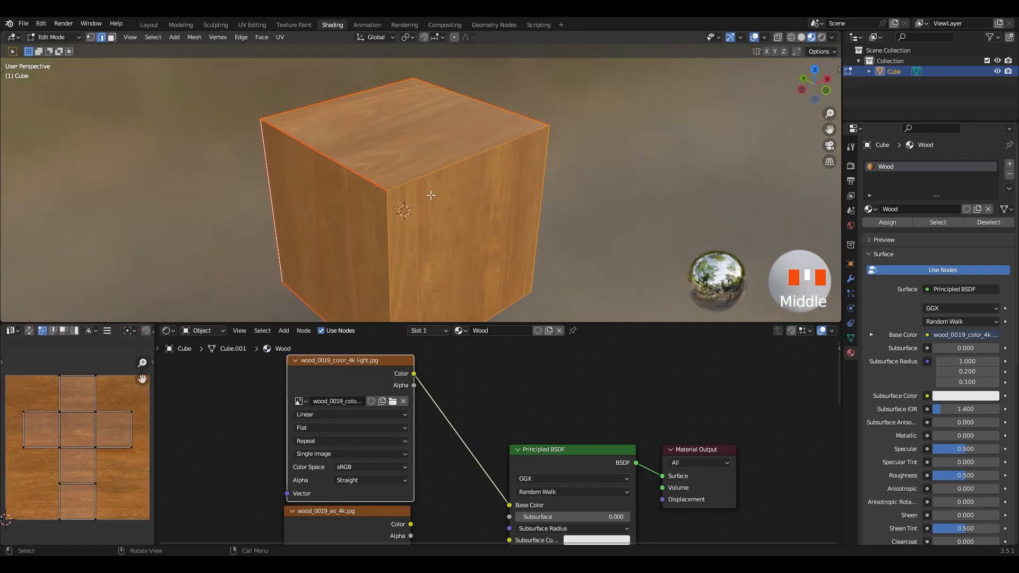
{"action": "key", "text": "u"}
{"action": "left_click", "coordinate": [414, 168]}
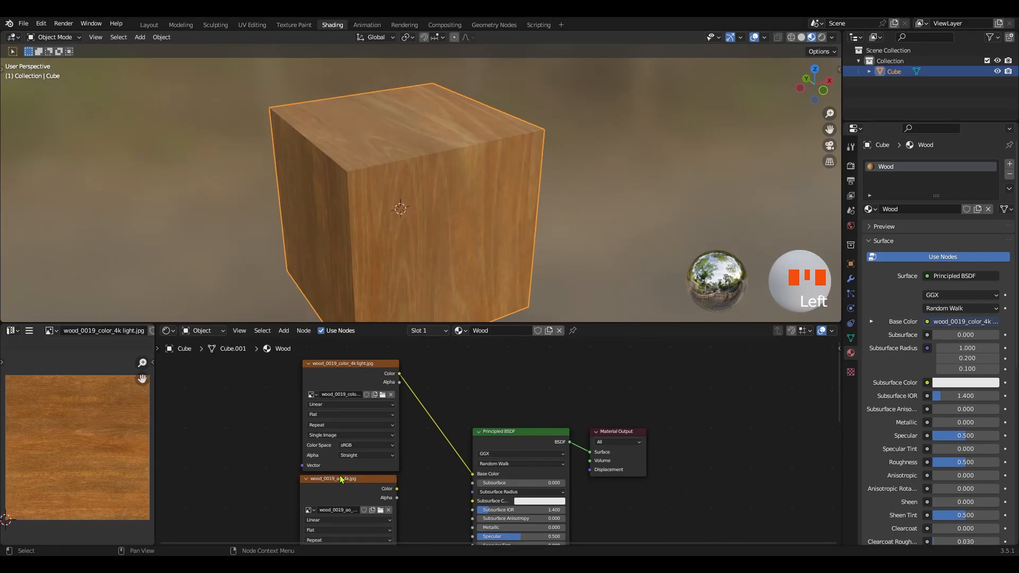
Preview the AO, light color, roughness and OpenGL normal images by selecting their texture nodes one at a time
{"action": "left_click", "coordinate": [341, 479]}
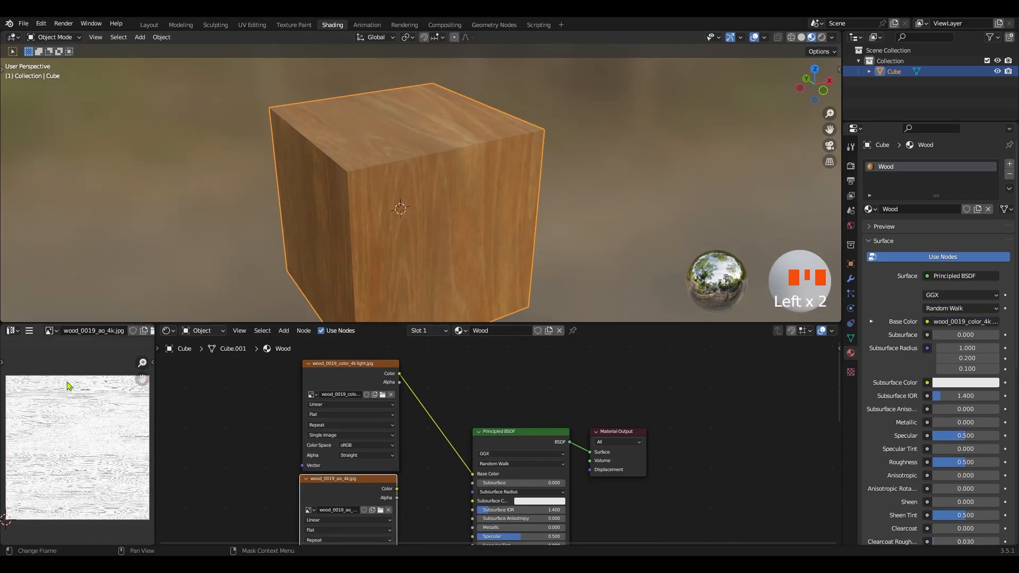
{"action": "left_click", "coordinate": [12, 331]}
{"action": "left_click", "coordinate": [330, 375]}
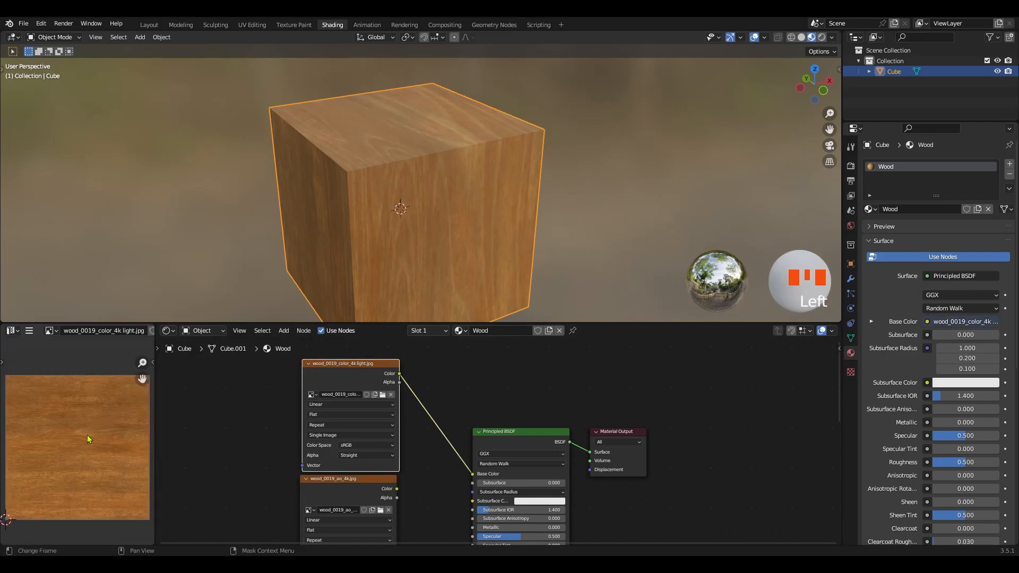
{"action": "left_click", "coordinate": [312, 488]}
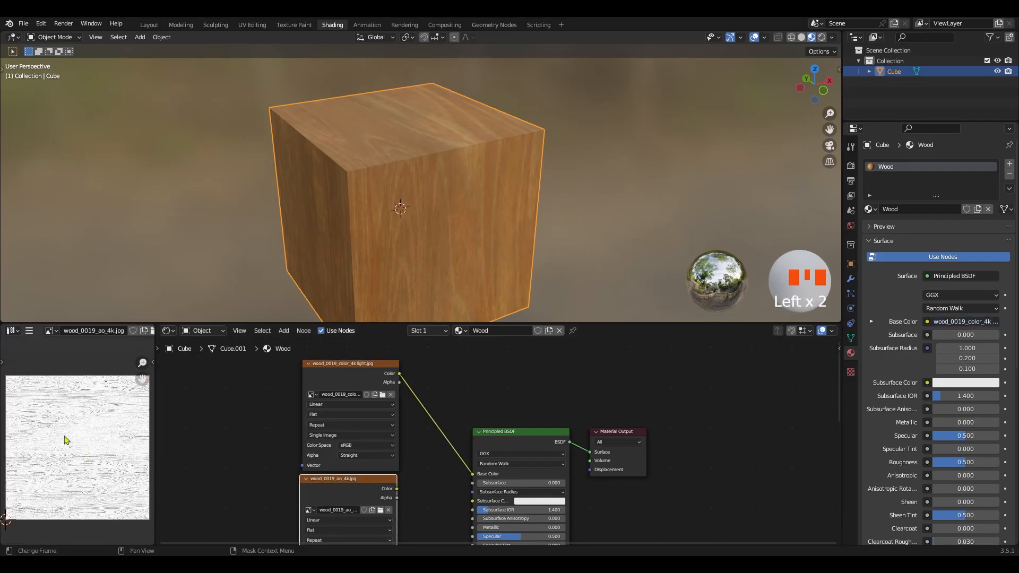
{"action": "scroll", "coordinate": [252, 482], "scroll_direction": "down", "scroll_amount": 4}
{"action": "middle_click_drag", "start_coordinate": [252, 482], "coordinate": [296, 450]}
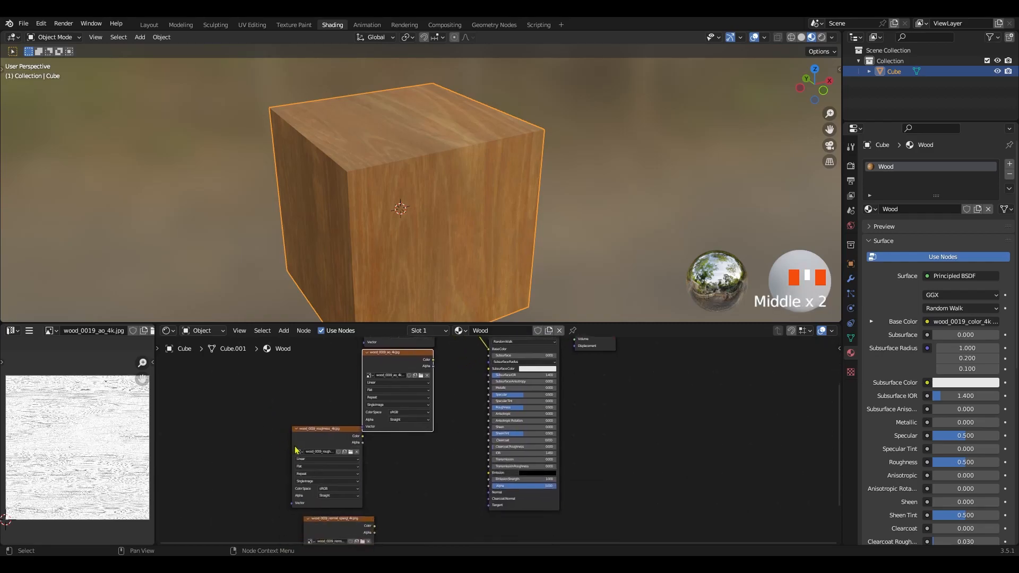
{"action": "left_click", "coordinate": [312, 438]}
{"action": "middle_click_drag", "start_coordinate": [269, 499], "coordinate": [267, 419]}
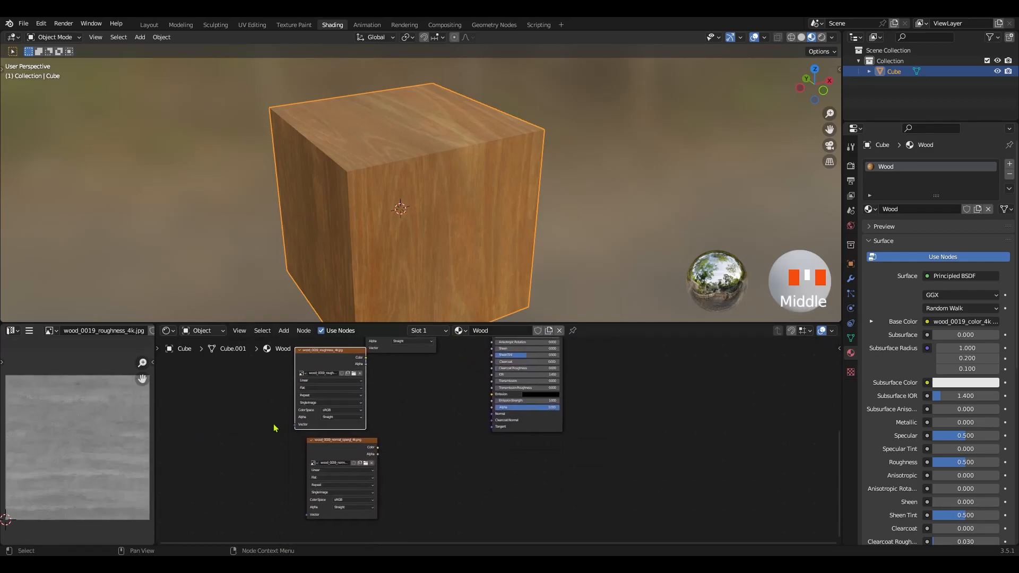
{"action": "left_click", "coordinate": [329, 448]}
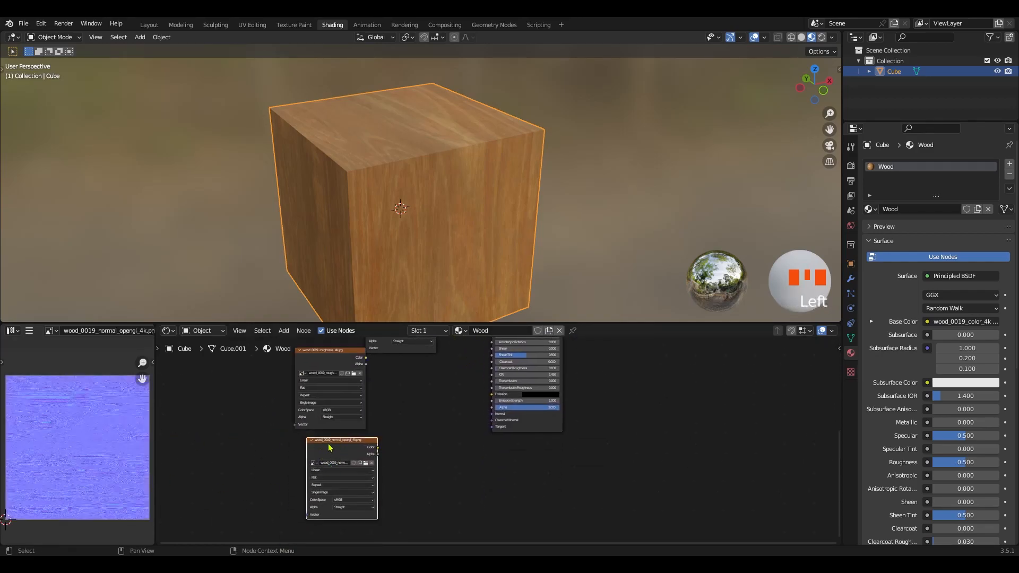
Insert a Mix Color node on the link between the light wood color texture and Base Color
{"action": "middle_click_drag", "start_coordinate": [340, 382], "coordinate": [309, 517]}
{"action": "middle_click_drag", "start_coordinate": [322, 421], "coordinate": [295, 496]}
{"action": "scroll", "coordinate": [297, 477], "scroll_direction": "up", "scroll_amount": 1, "text": "ctrl"}
{"action": "scroll", "coordinate": [297, 478], "scroll_direction": "up", "scroll_amount": 9, "text": "ctrl"}
{"action": "scroll", "coordinate": [392, 476], "scroll_direction": "down", "scroll_amount": 6}
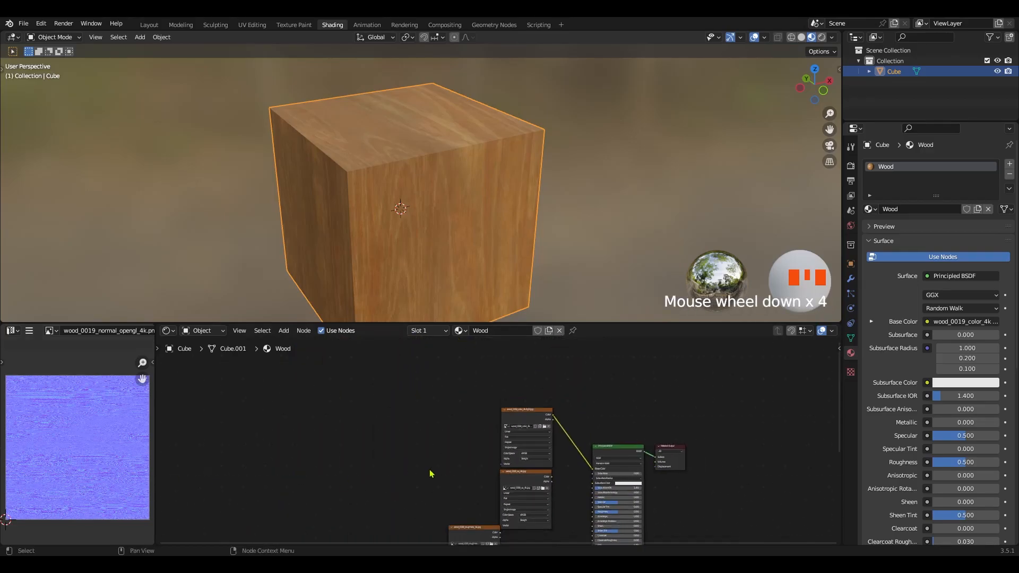
{"action": "middle_click_drag", "start_coordinate": [484, 476], "coordinate": [473, 447], "text": "alt"}
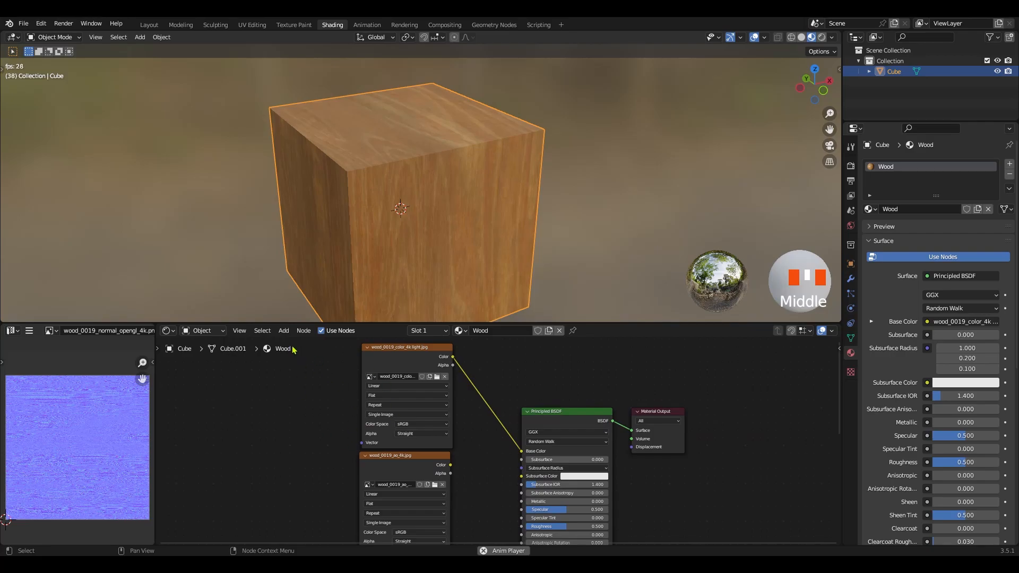
{"action": "left_click", "coordinate": [283, 332]}
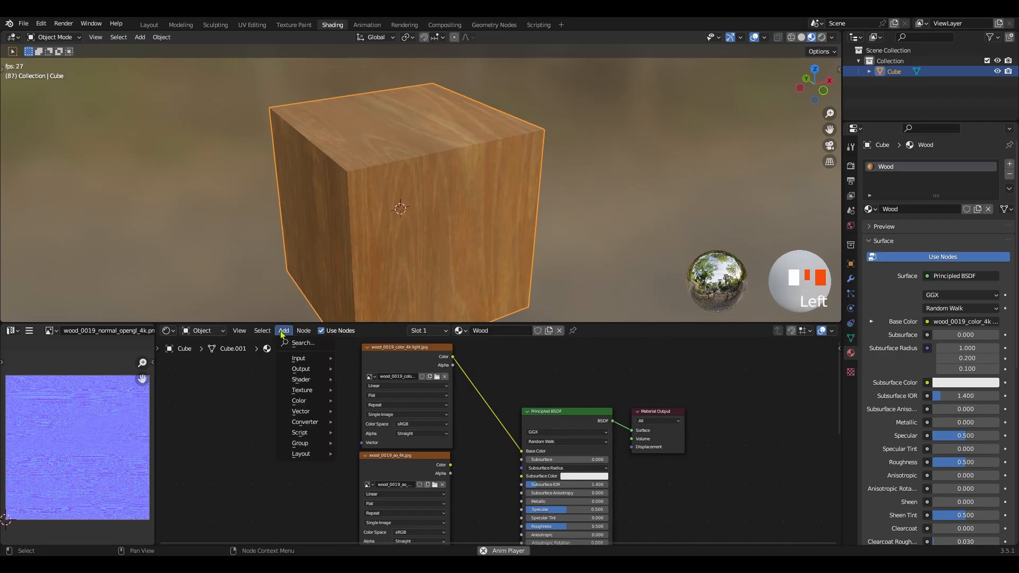
{"action": "mouse_move", "coordinate": [309, 402]}
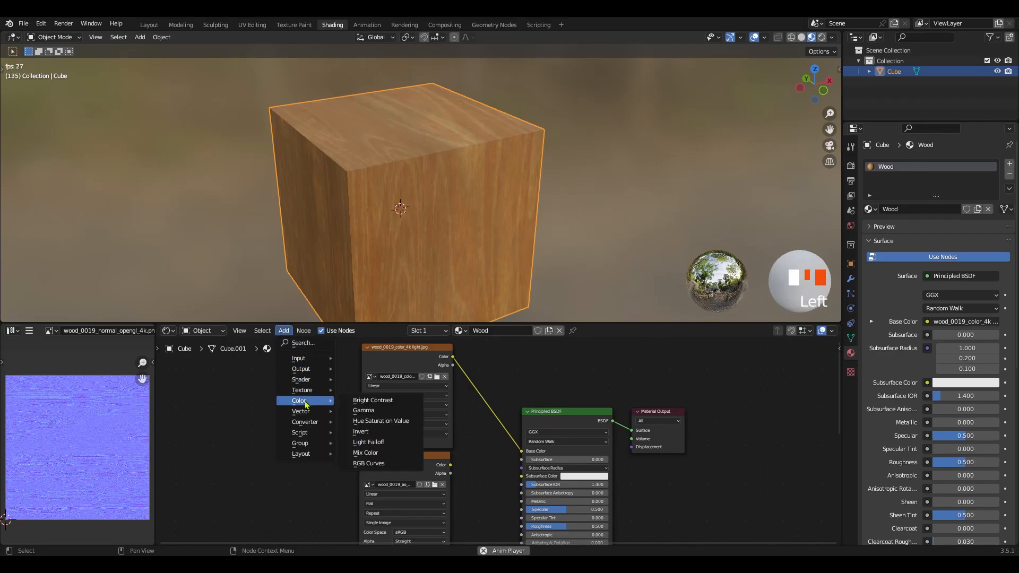
{"action": "left_click", "coordinate": [370, 454]}
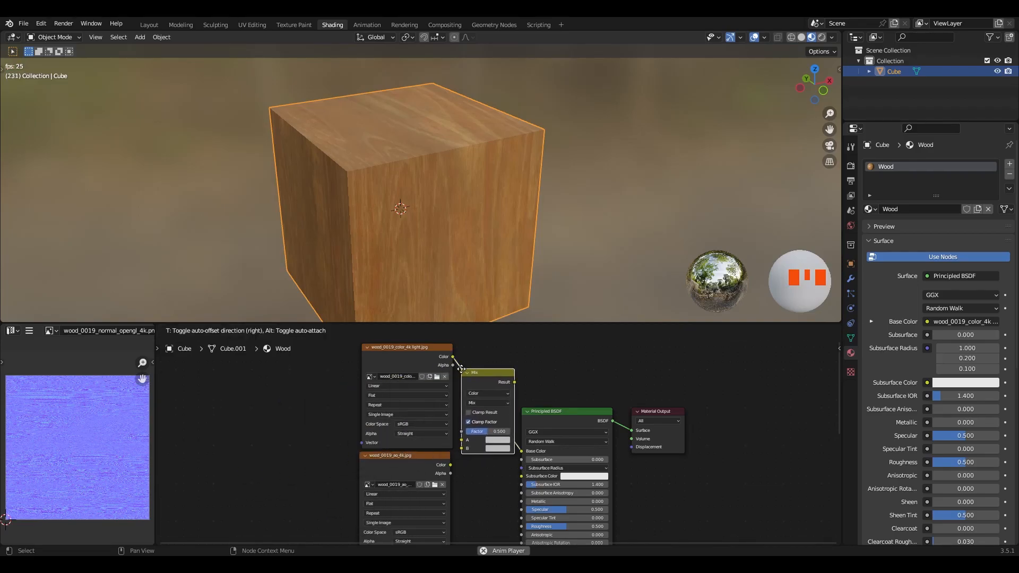
{"action": "left_click", "coordinate": [461, 369]}
Connect the AO texture's Color output to input B of the Mix node
{"action": "middle_click_drag", "start_coordinate": [425, 510], "coordinate": [418, 489], "text": "ctrl"}
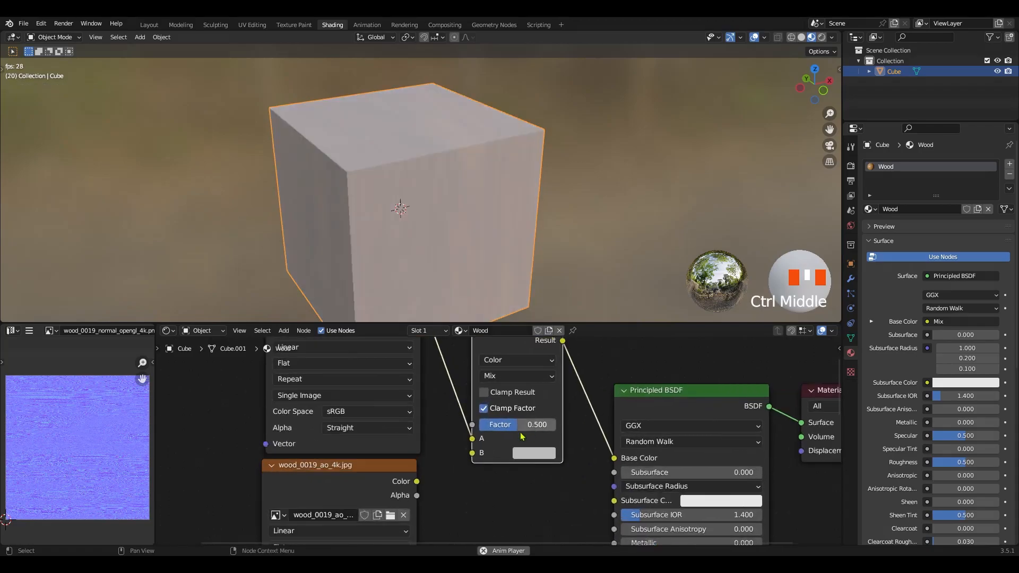
{"action": "left_click_drag", "start_coordinate": [417, 482], "coordinate": [484, 457]}
{"action": "middle_click_drag", "start_coordinate": [481, 459], "coordinate": [481, 498]}
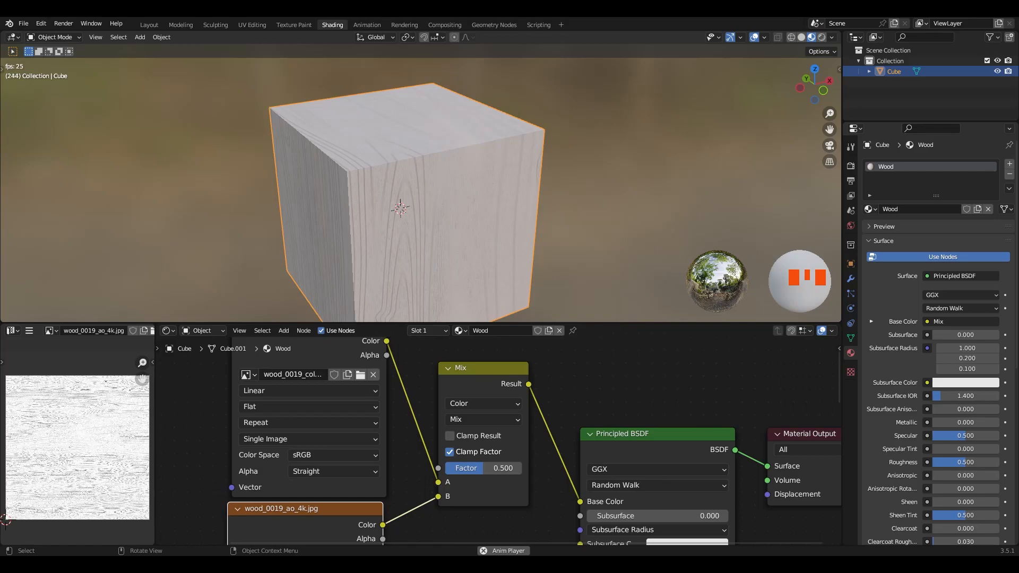
{"action": "key", "text": "shift+a"}
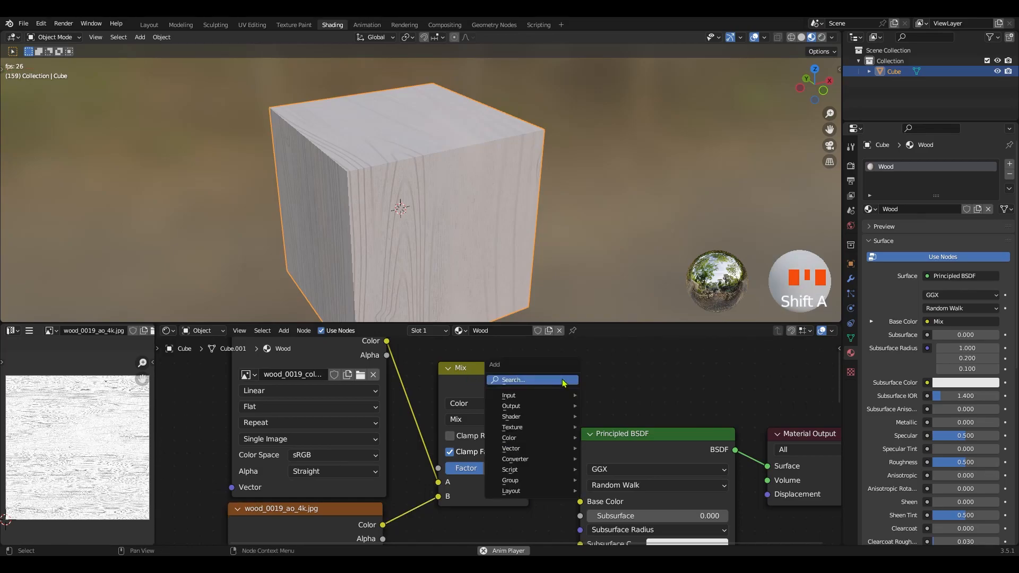
{"action": "mouse_move", "coordinate": [530, 416]}
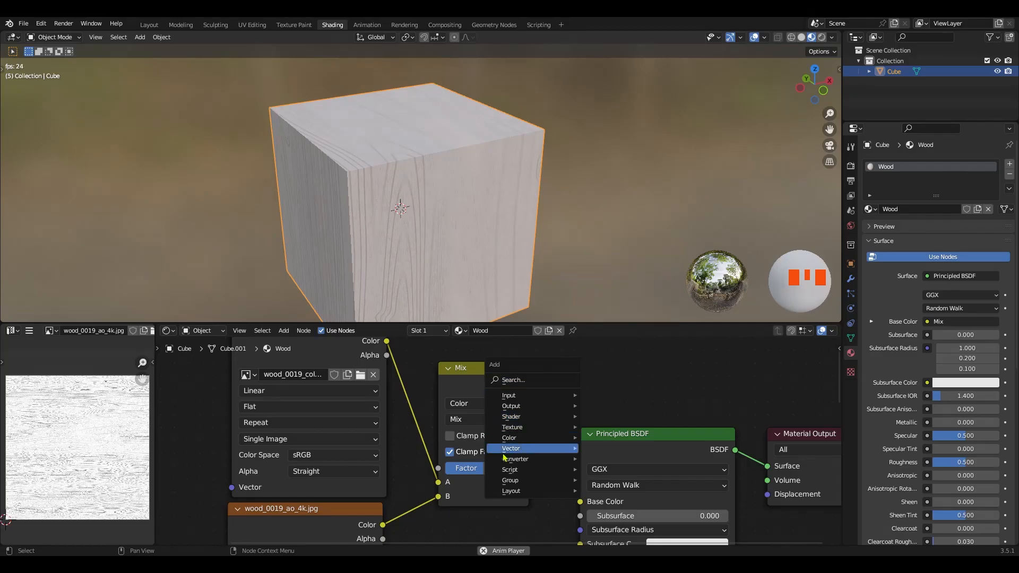
{"action": "mouse_move", "coordinate": [510, 438]}
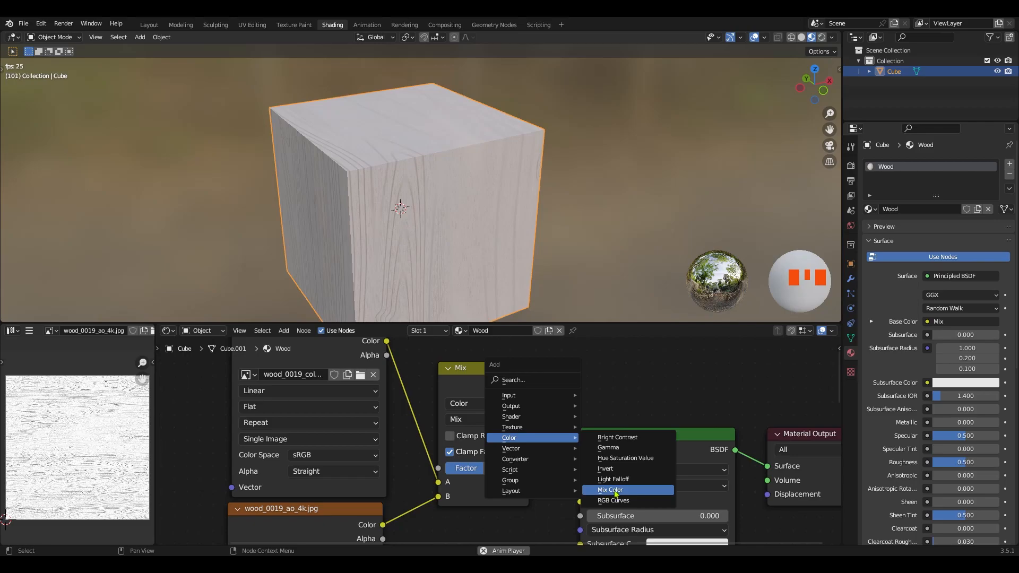
{"action": "left_click", "coordinate": [598, 381]}
{"action": "middle_click_drag", "start_coordinate": [430, 406], "coordinate": [380, 438], "text": "ctrl"}
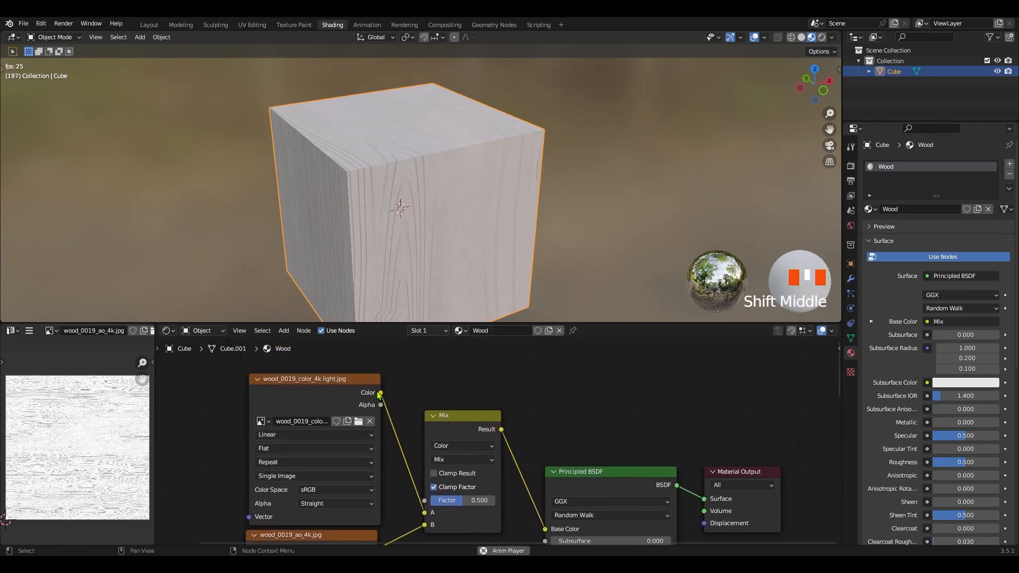
{"action": "middle_click_drag", "start_coordinate": [379, 395], "coordinate": [429, 419], "text": "ctrl"}
{"action": "middle_click_drag", "start_coordinate": [357, 386], "coordinate": [430, 377], "text": "ctrl"}
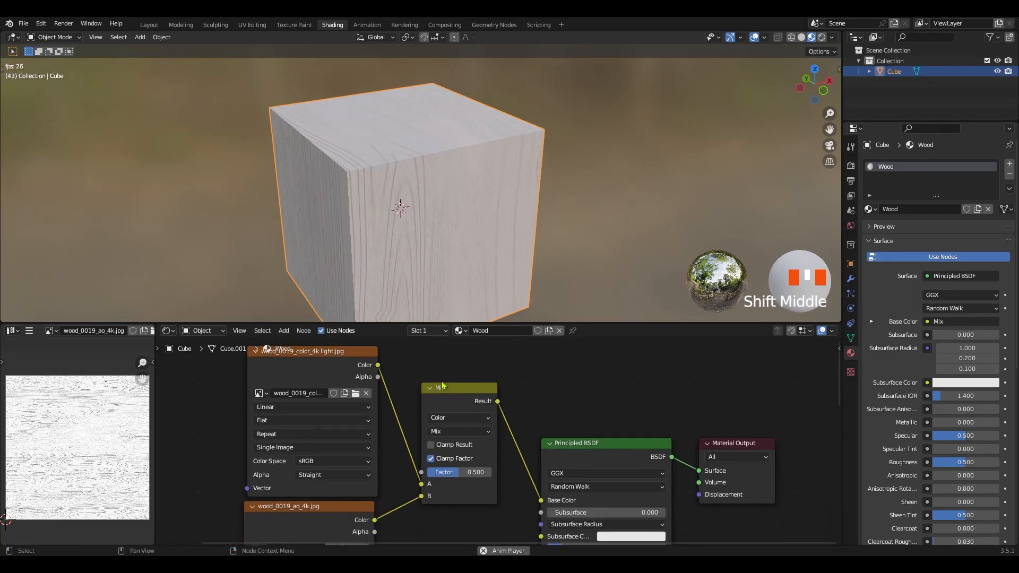
Add a Refraction BSDF shader node above the Principled BSDF and delete it again
{"action": "key", "text": "shift+a"}
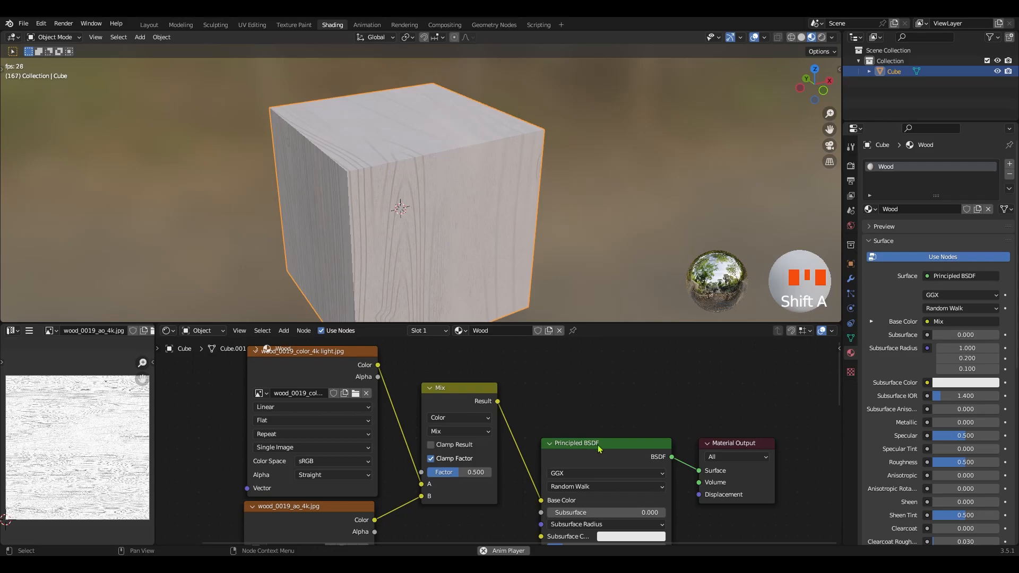
{"action": "key", "text": "shift+a"}
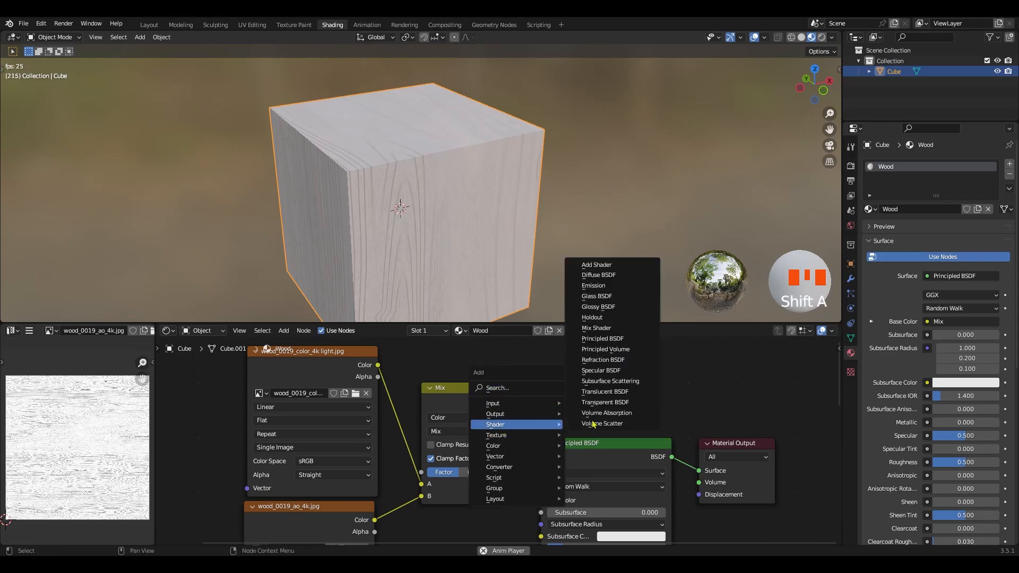
{"action": "left_click", "coordinate": [603, 360]}
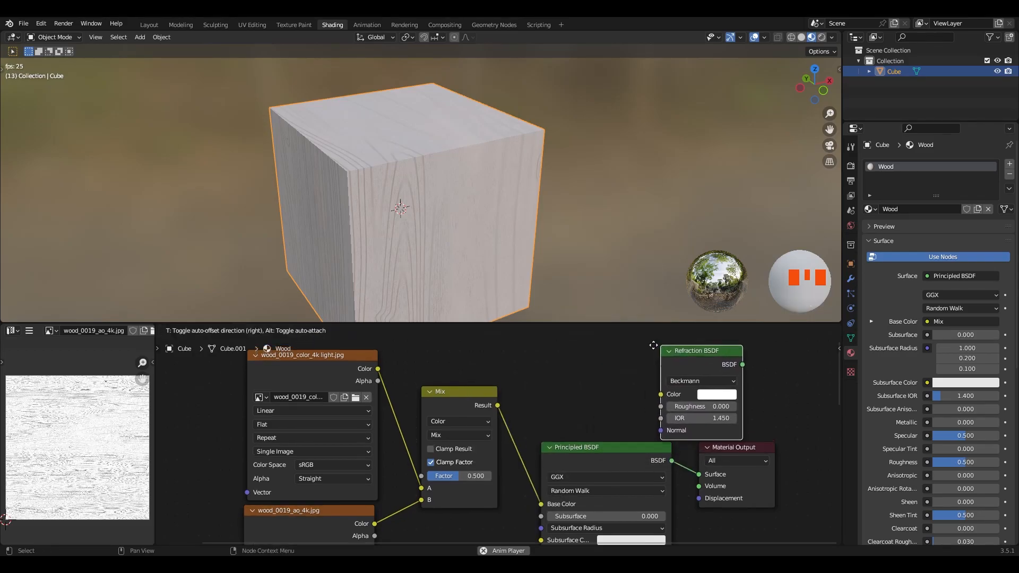
{"action": "left_click", "coordinate": [615, 374]}
{"action": "left_click_drag", "start_coordinate": [646, 382], "coordinate": [625, 395]}
{"action": "key", "text": "Delete"}
Set the blending mode of the Mix node combining the light wood color and AO textures to Multiply
{"action": "middle_click_drag", "start_coordinate": [610, 422], "coordinate": [575, 446]}
{"action": "middle_click_drag", "start_coordinate": [507, 410], "coordinate": [468, 462], "text": "ctrl"}
{"action": "middle_click_drag", "start_coordinate": [398, 204], "coordinate": [416, 197]}
{"action": "middle_click_drag", "start_coordinate": [449, 508], "coordinate": [446, 481], "text": "ctrl"}
{"action": "left_click", "coordinate": [435, 423]}
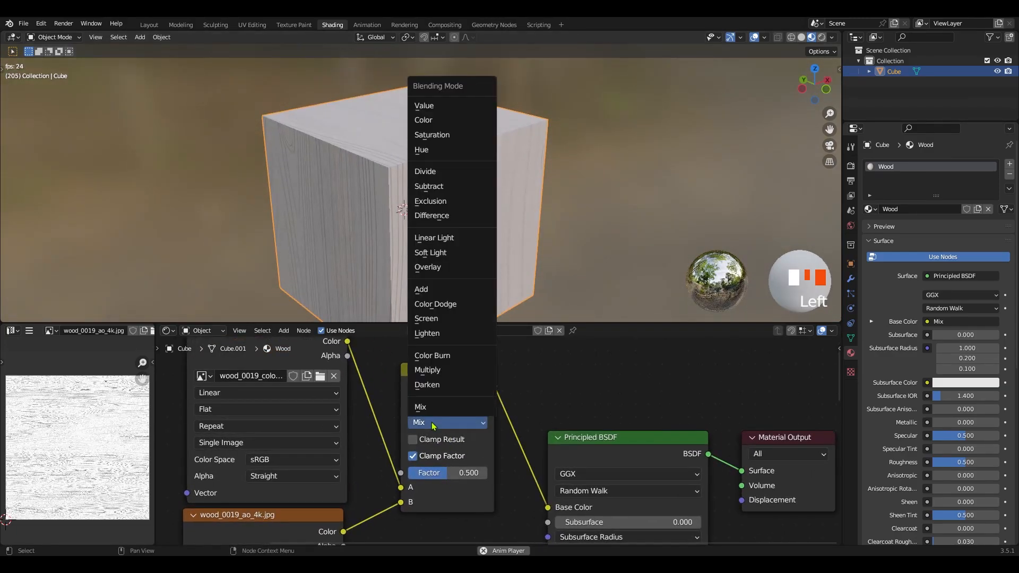
{"action": "left_click", "coordinate": [438, 371]}
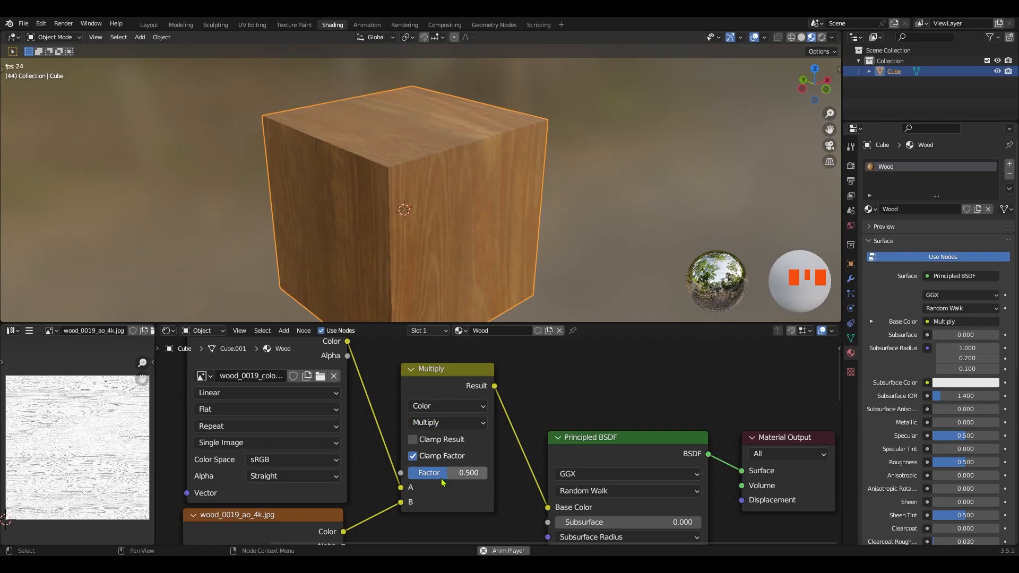
Raise the Multiply node's Factor to 1.000 for the full AO effect
{"action": "middle_click_drag", "start_coordinate": [431, 233], "coordinate": [457, 314], "text": "ctrl"}
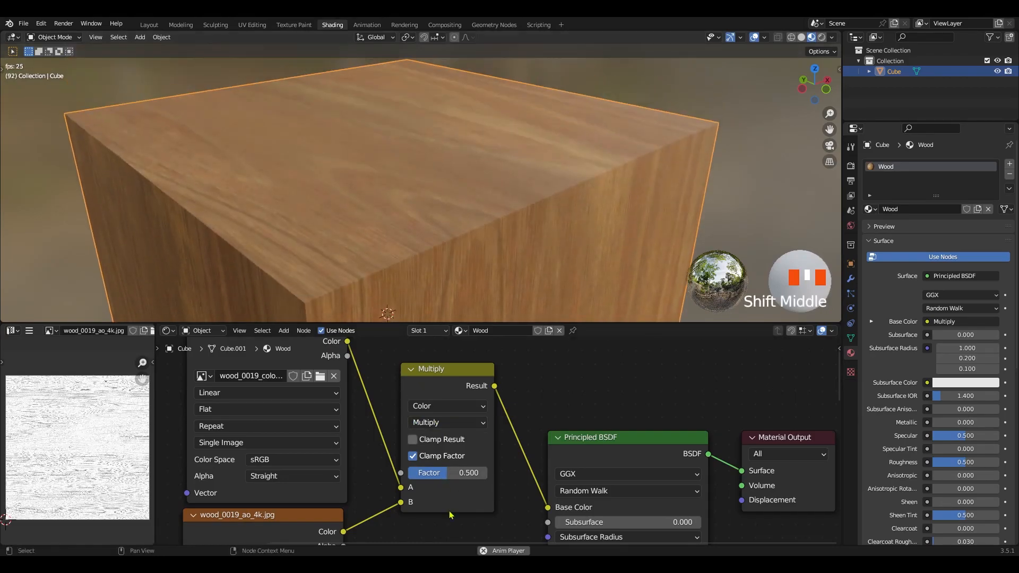
{"action": "left_click_drag", "start_coordinate": [449, 473], "coordinate": [487, 473]}
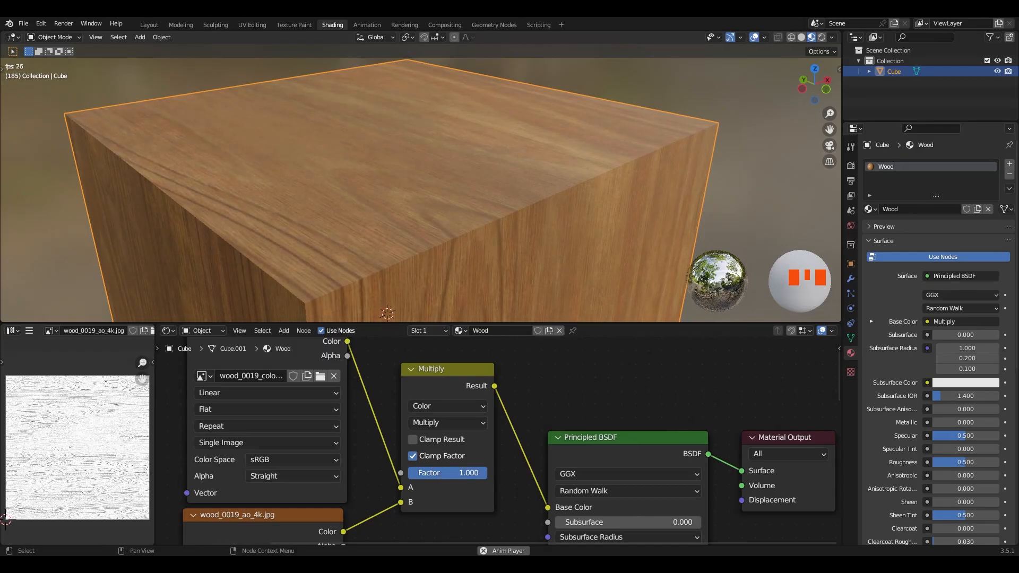
{"action": "middle_click_drag", "start_coordinate": [434, 515], "coordinate": [432, 474]}
{"action": "middle_click_drag", "start_coordinate": [359, 266], "coordinate": [387, 213], "text": "ctrl"}
Search the available nodes for "mix co" and "ram", and browse the Color nodes and the mesh objects that can be added
{"action": "left_click", "coordinate": [249, 418]}
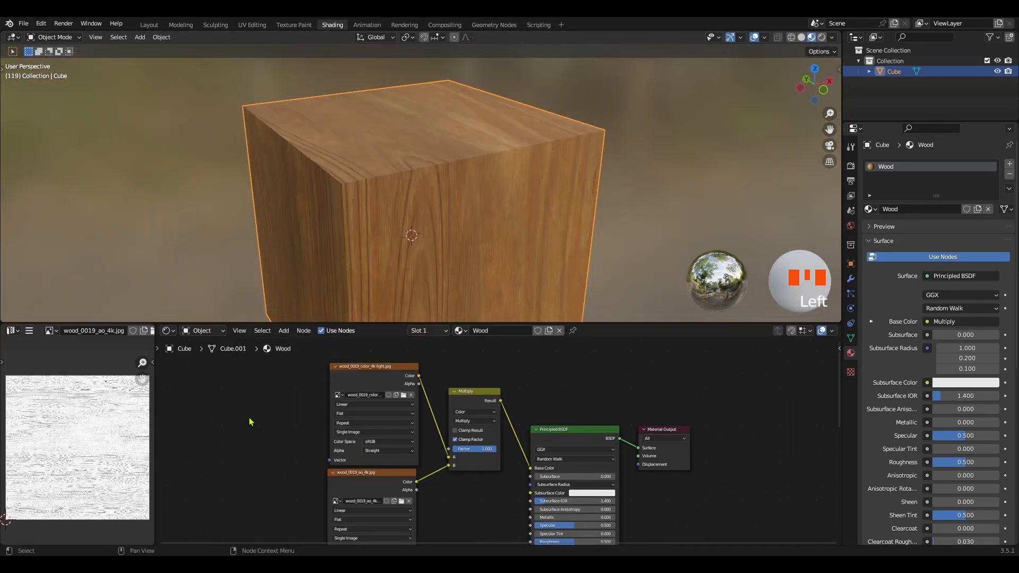
{"action": "key", "text": "shift+a"}
{"action": "mouse_move", "coordinate": [250, 420]}
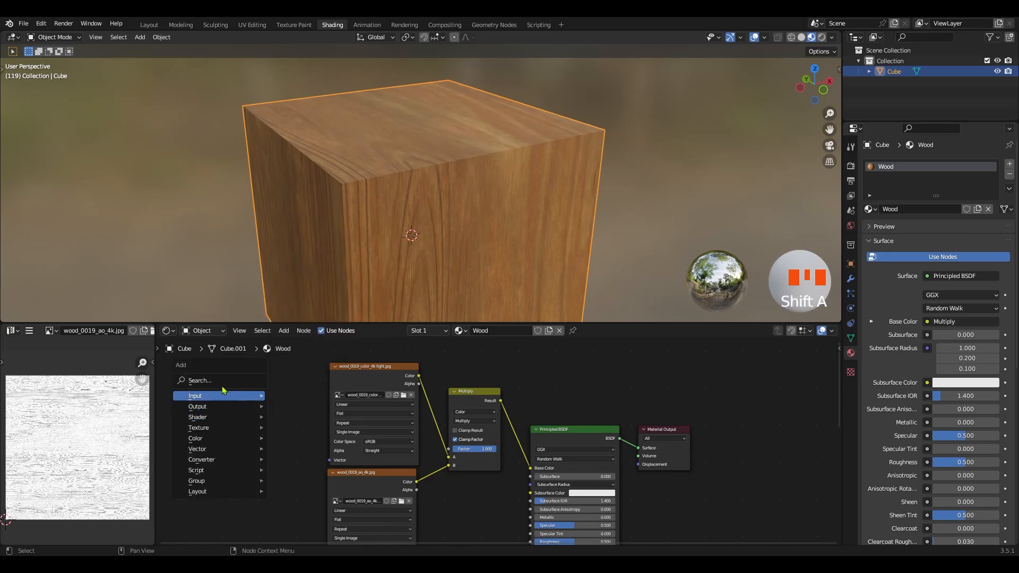
{"action": "left_click", "coordinate": [201, 381]}
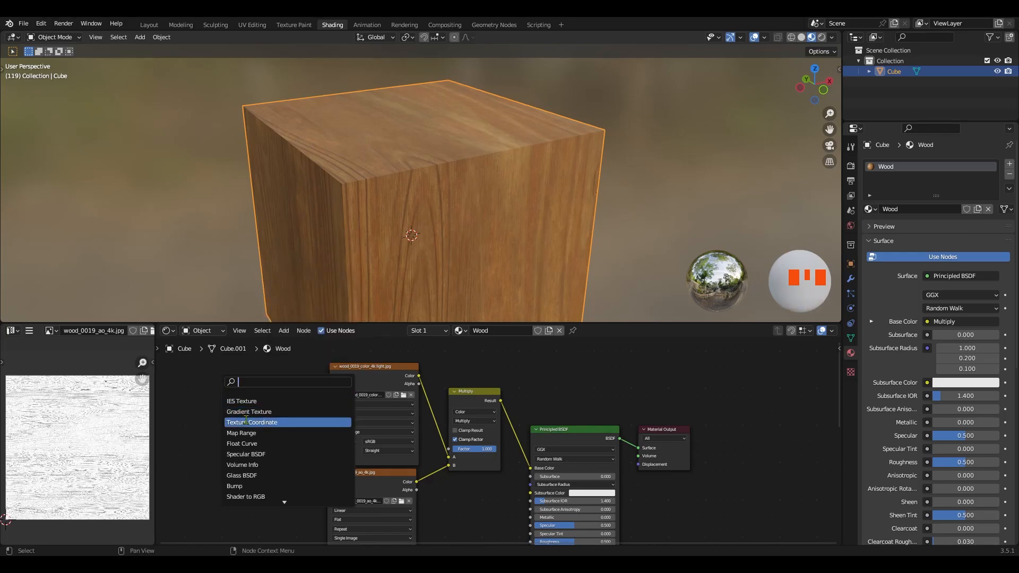
{"action": "type", "text": "mix"}
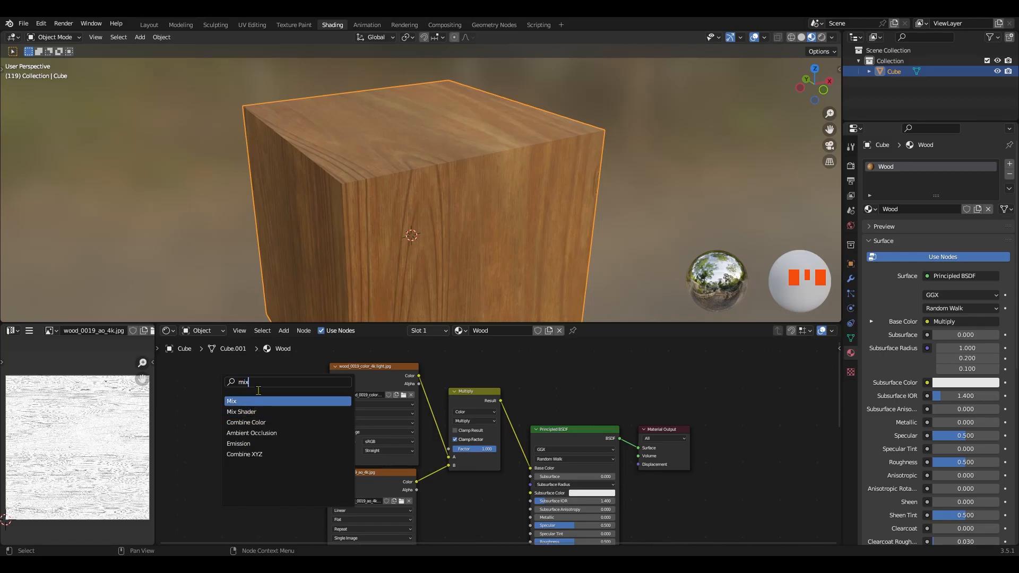
{"action": "type", "text": " co"}
{"action": "key", "text": "ctrl+a"}
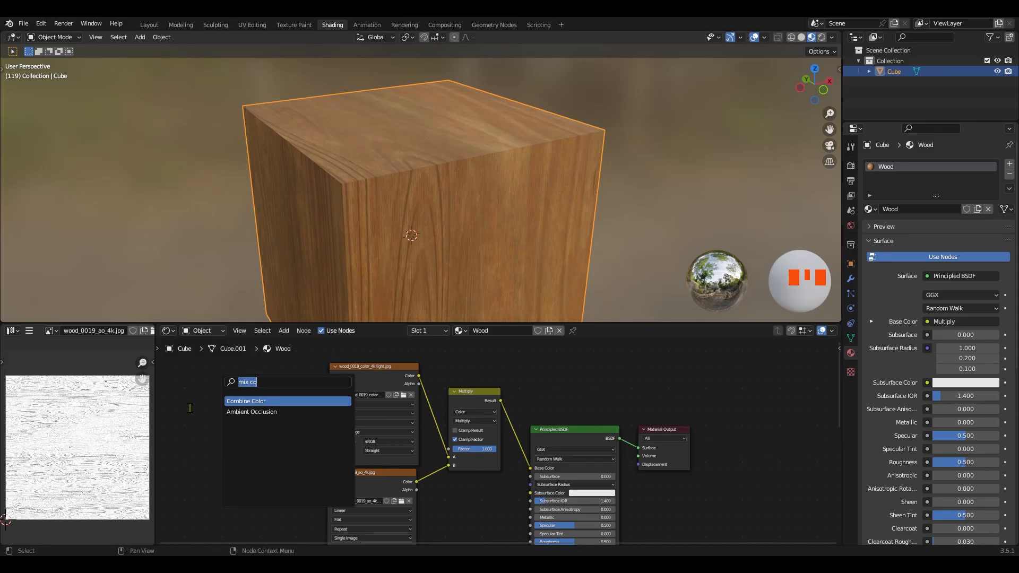
{"action": "key", "text": "Escape"}
{"action": "key", "text": "shift+a"}
{"action": "mouse_move", "coordinate": [207, 467]}
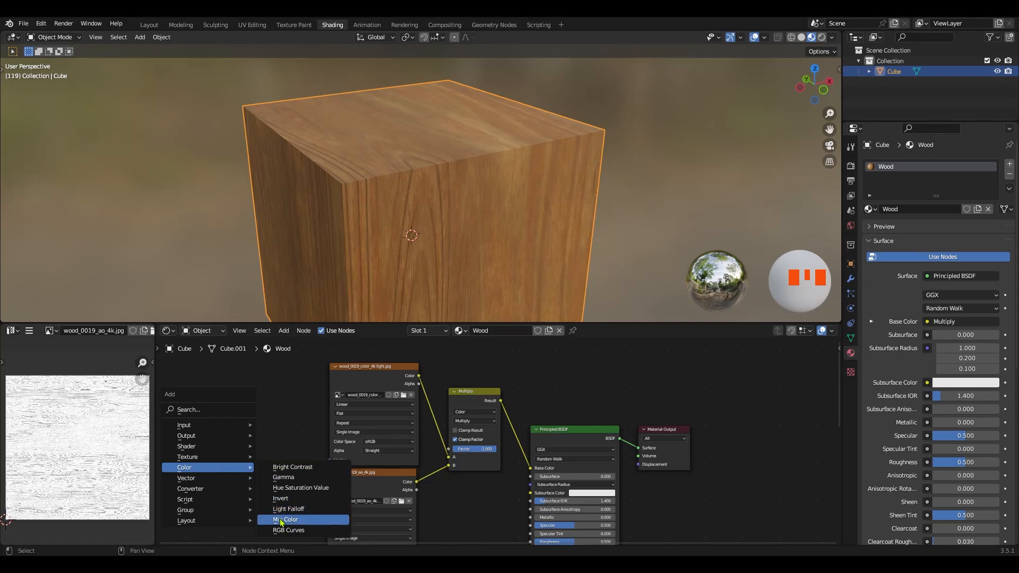
{"action": "key", "text": "shift+a"}
{"action": "left_click", "coordinate": [231, 395]}
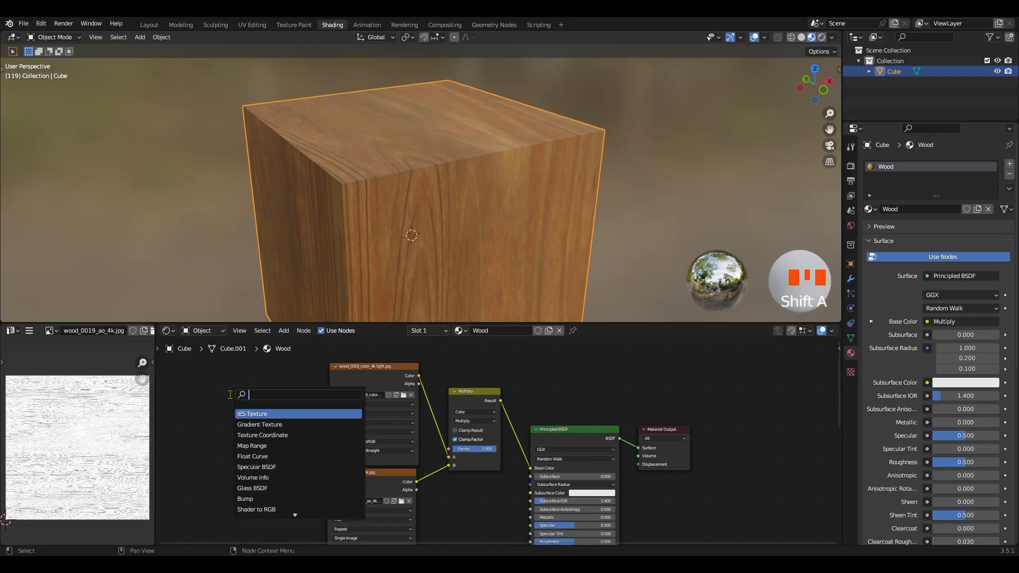
{"action": "type", "text": "ram"}
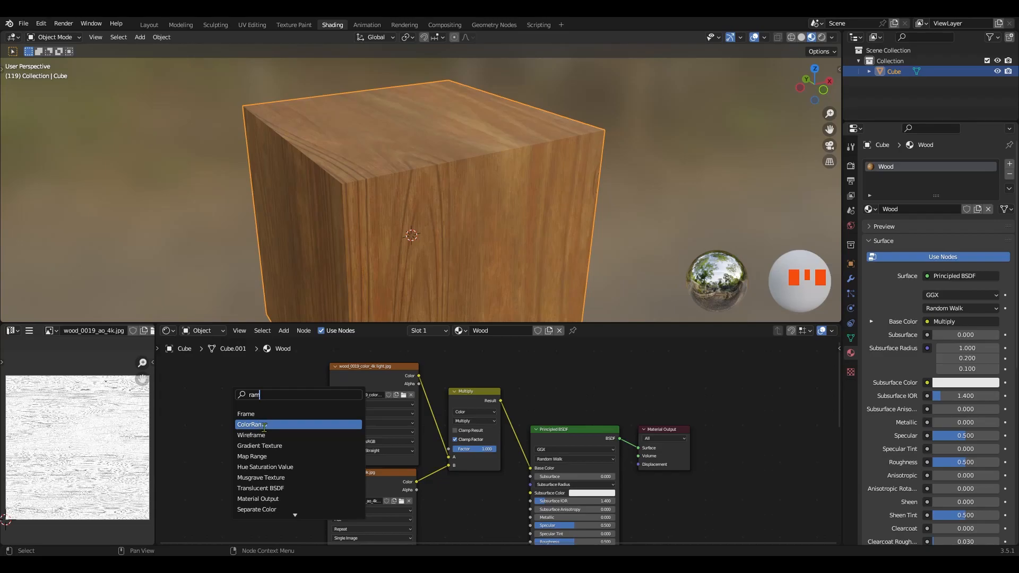
{"action": "left_click", "coordinate": [201, 425]}
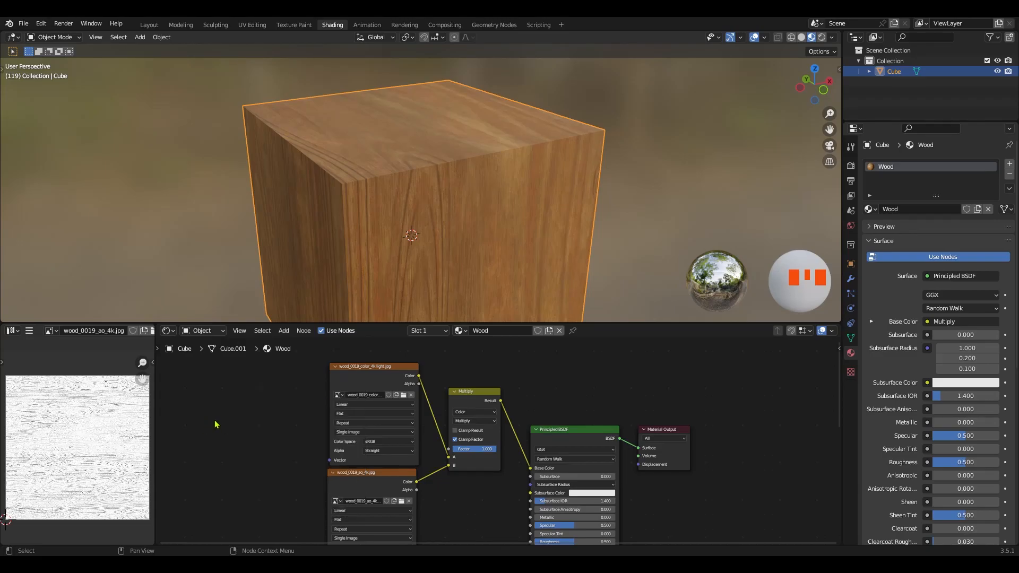
{"action": "key", "text": "shift+a"}
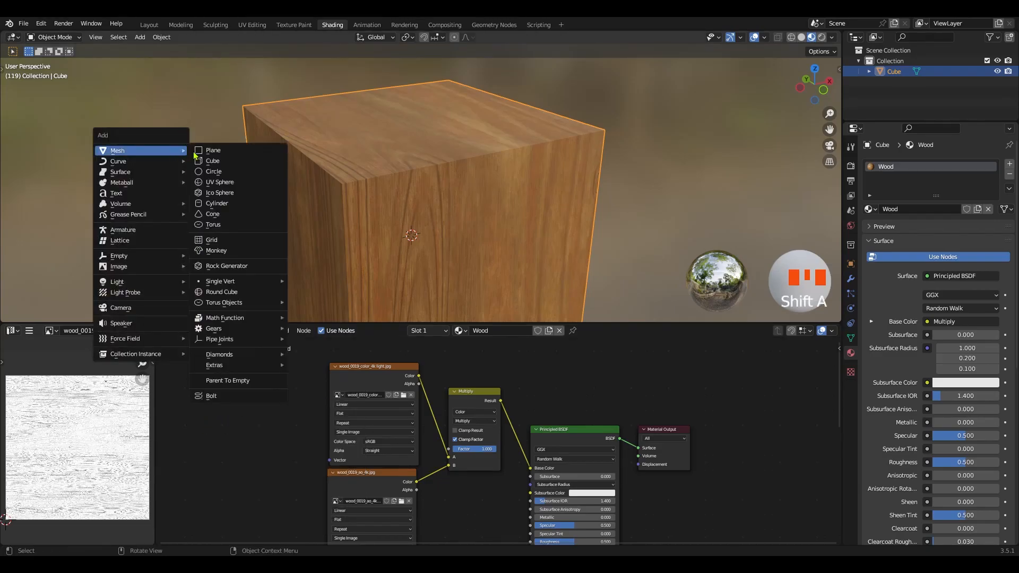
{"action": "left_click", "coordinate": [140, 37]}
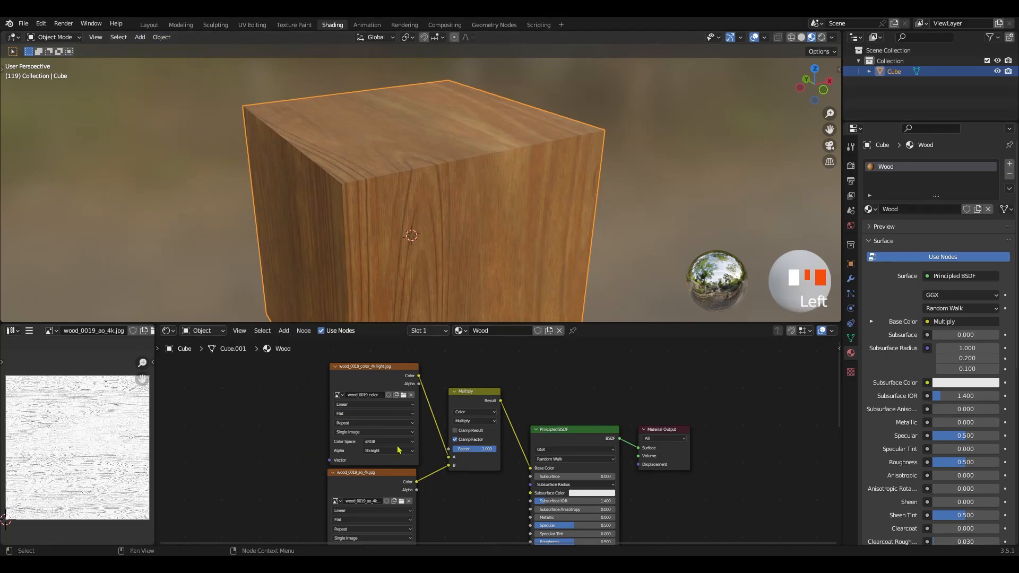
Connect the roughness texture's Color output to the Principled BSDF's Roughness input
{"action": "middle_click_drag", "start_coordinate": [282, 460], "coordinate": [256, 411], "text": "shift"}
{"action": "middle_click_drag", "start_coordinate": [385, 527], "coordinate": [390, 430]}
{"action": "left_click_drag", "start_coordinate": [241, 446], "coordinate": [322, 442]}
{"action": "middle_click_drag", "start_coordinate": [394, 439], "coordinate": [358, 420], "text": "ctrl"}
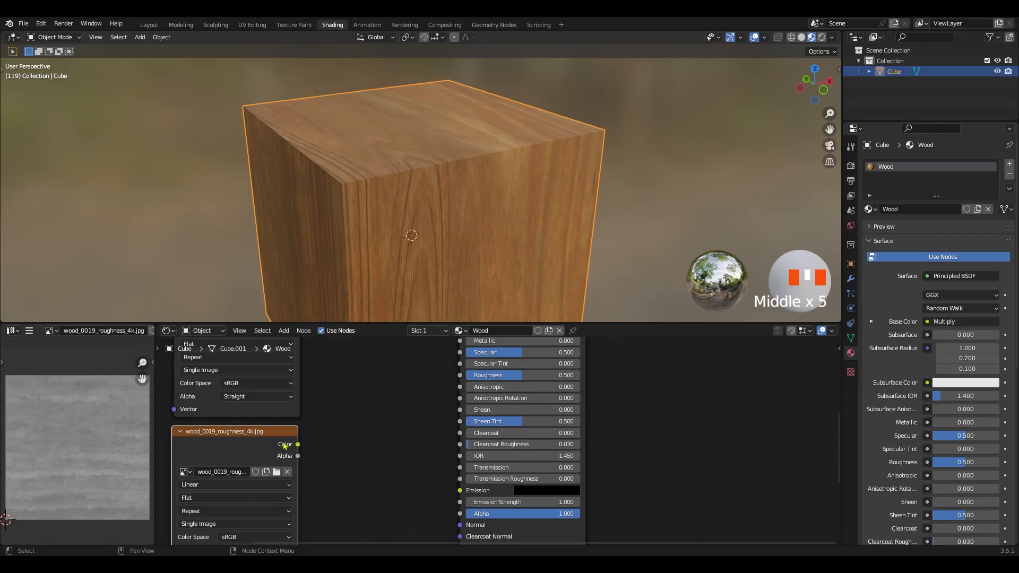
{"action": "left_click_drag", "start_coordinate": [298, 445], "coordinate": [381, 419]}
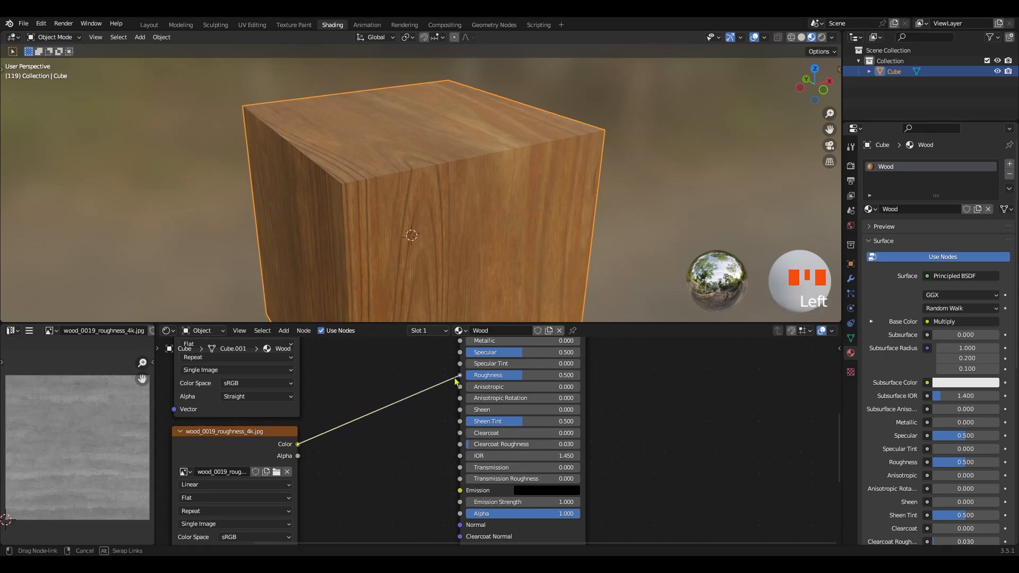
{"action": "left_click_drag", "start_coordinate": [455, 380], "coordinate": [457, 377]}
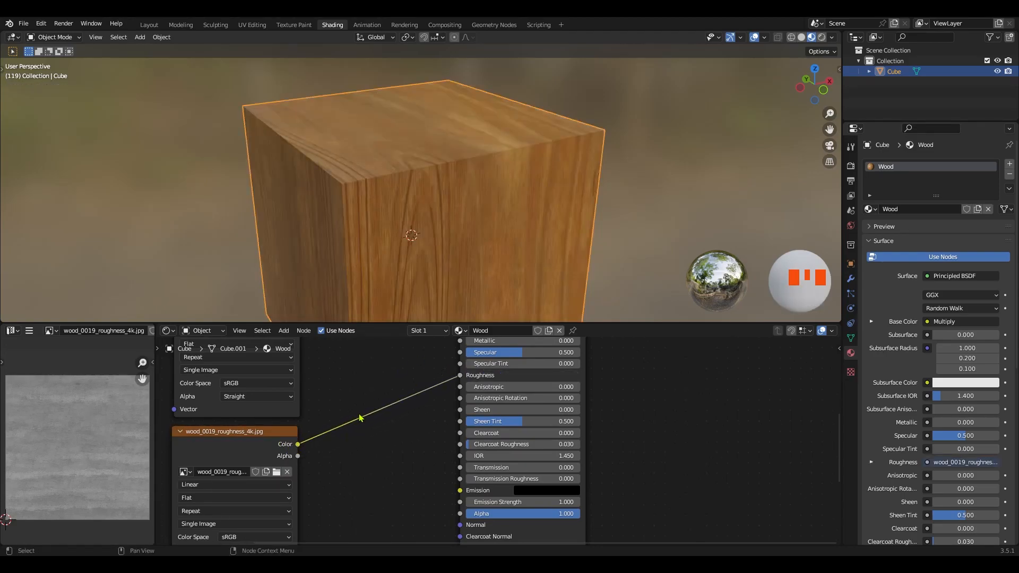
Insert a ColorRamp node on the link between the roughness texture and the Principled BSDF's Roughness input
{"action": "middle_click_drag", "start_coordinate": [469, 201], "coordinate": [363, 178]}
{"action": "middle_click_drag", "start_coordinate": [380, 401], "coordinate": [410, 412], "text": "ctrl"}
{"action": "middle_click_drag", "start_coordinate": [421, 469], "coordinate": [433, 406], "text": "ctrl"}
{"action": "middle_click_drag", "start_coordinate": [381, 92], "coordinate": [403, 223]}
{"action": "middle_click_drag", "start_coordinate": [448, 458], "coordinate": [423, 391], "text": "ctrl"}
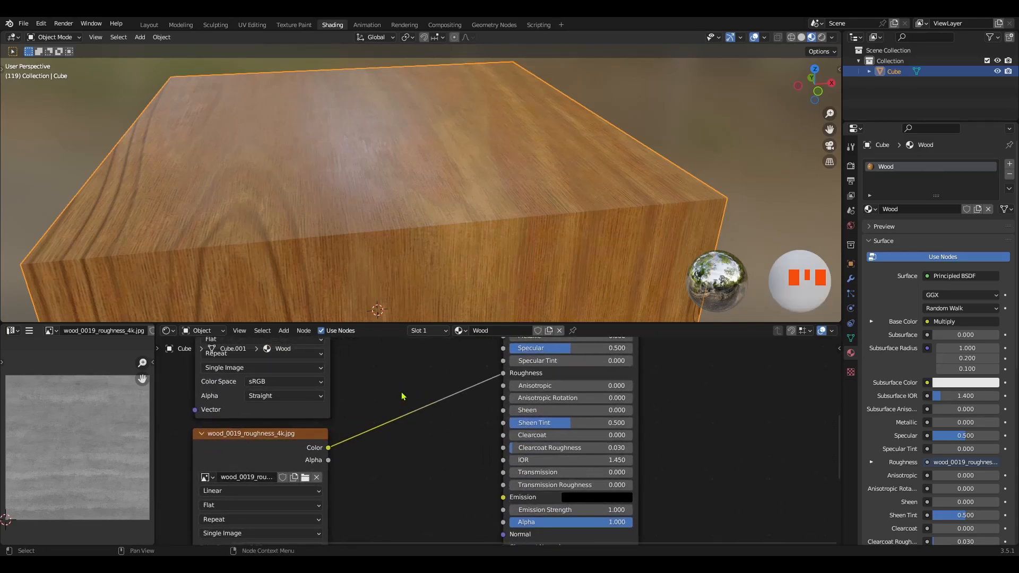
{"action": "key", "text": "shift+a"}
{"action": "type", "text": "ram"}
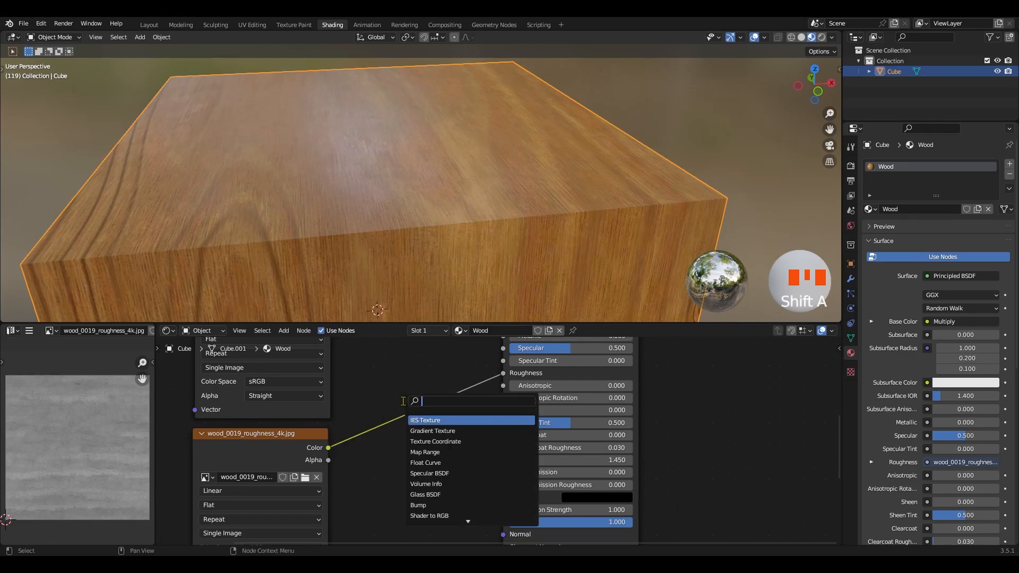
{"action": "type", "text": "p"}
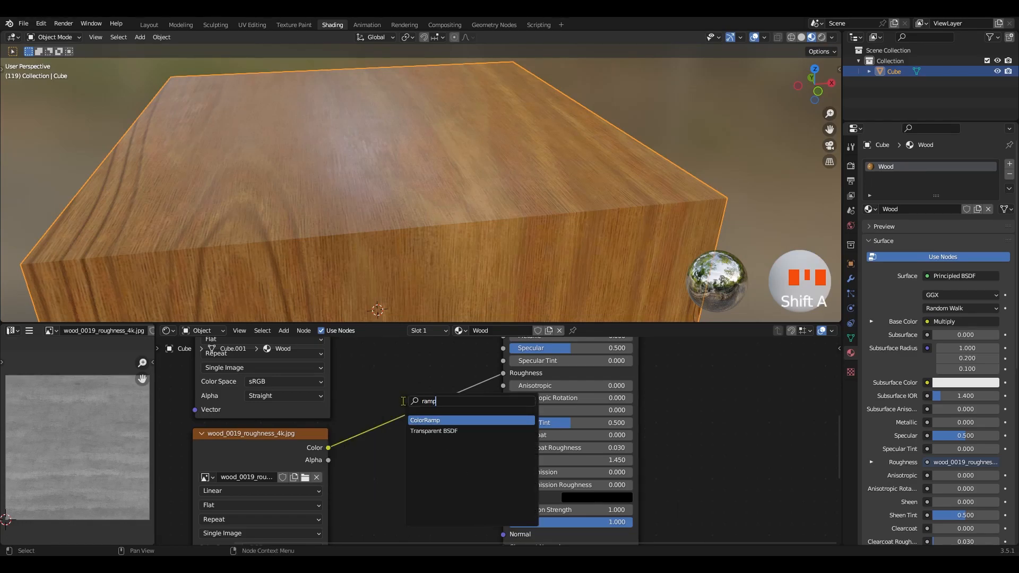
{"action": "left_click", "coordinate": [434, 419]}
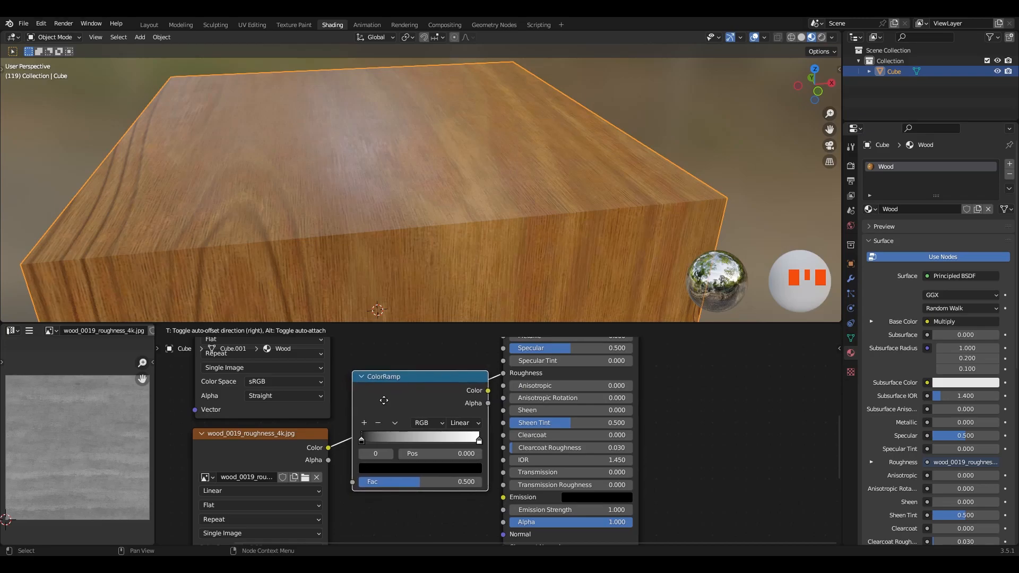
{"action": "left_click", "coordinate": [407, 418]}
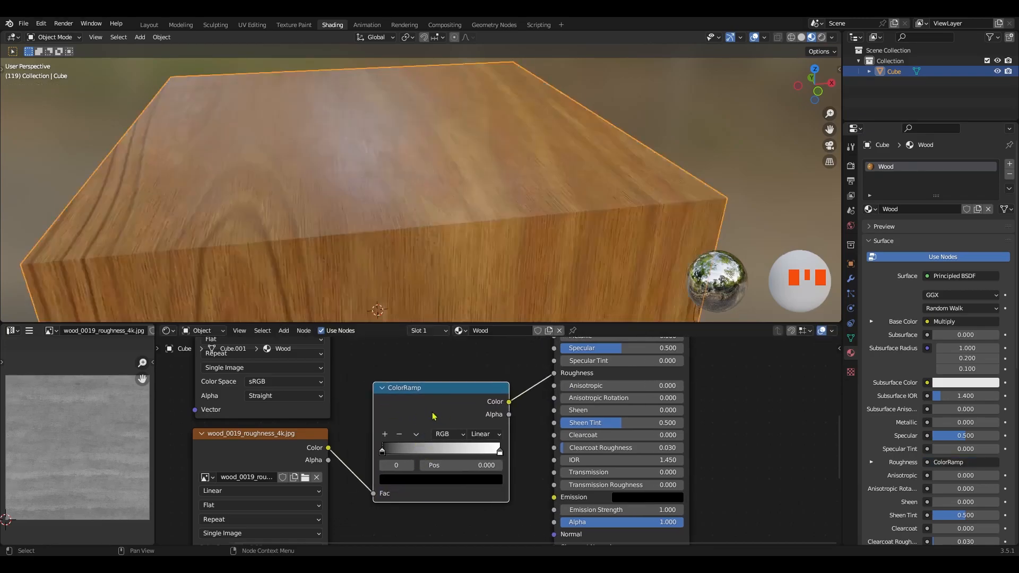
Raise the roughness contrast by moving the ColorRamp's black stop slightly inward and its white stop to position 0.327
{"action": "middle_click_drag", "start_coordinate": [425, 423], "coordinate": [363, 462], "text": "ctrl"}
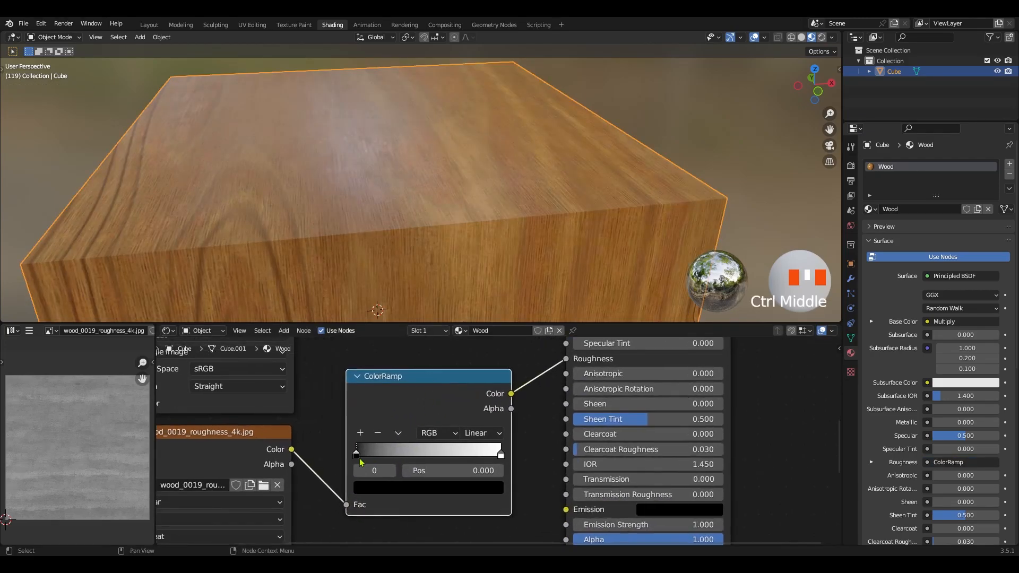
{"action": "left_click_drag", "start_coordinate": [357, 455], "coordinate": [379, 454]}
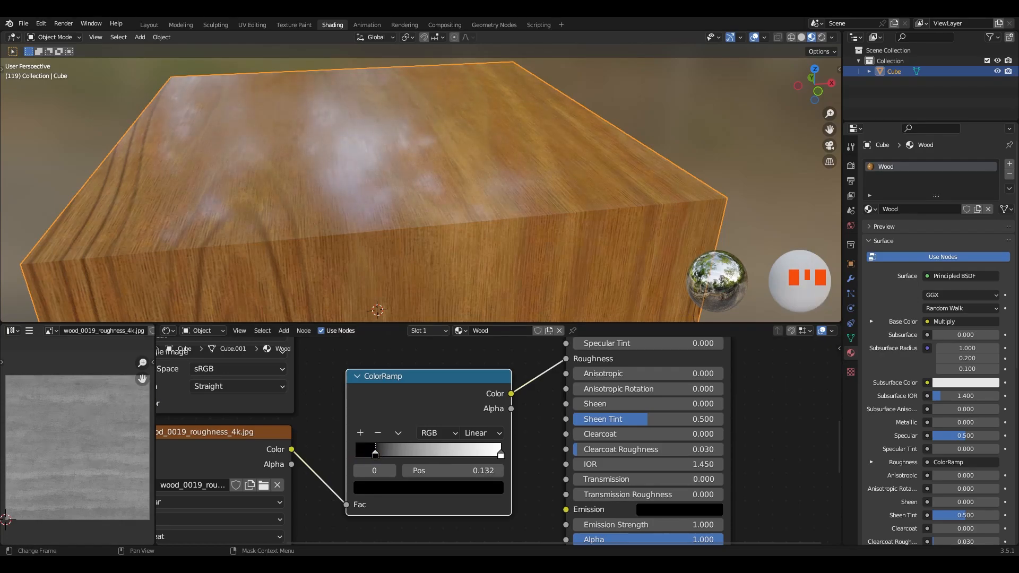
{"action": "left_click_drag", "start_coordinate": [502, 456], "coordinate": [452, 459]}
{"action": "mouse_move", "coordinate": [377, 455]}
{"action": "left_mouse_down"}
{"action": "mouse_move", "coordinate": [416, 456]}
{"action": "mouse_move", "coordinate": [377, 455]}
{"action": "left_mouse_up"}
{"action": "left_click_drag", "start_coordinate": [449, 456], "coordinate": [394, 457]}
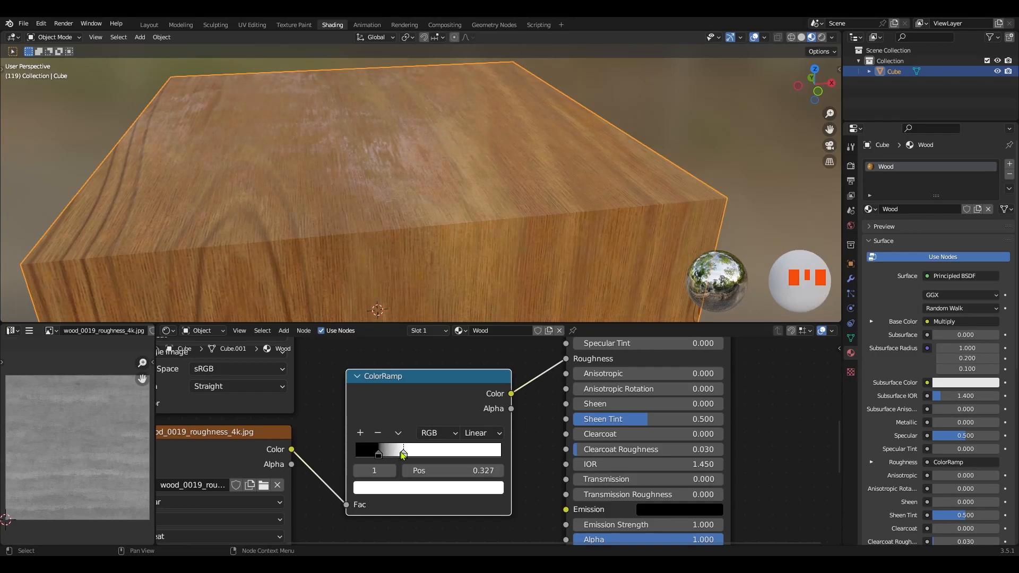
{"action": "middle_click_drag", "start_coordinate": [389, 211], "coordinate": [409, 198], "text": "ctrl"}
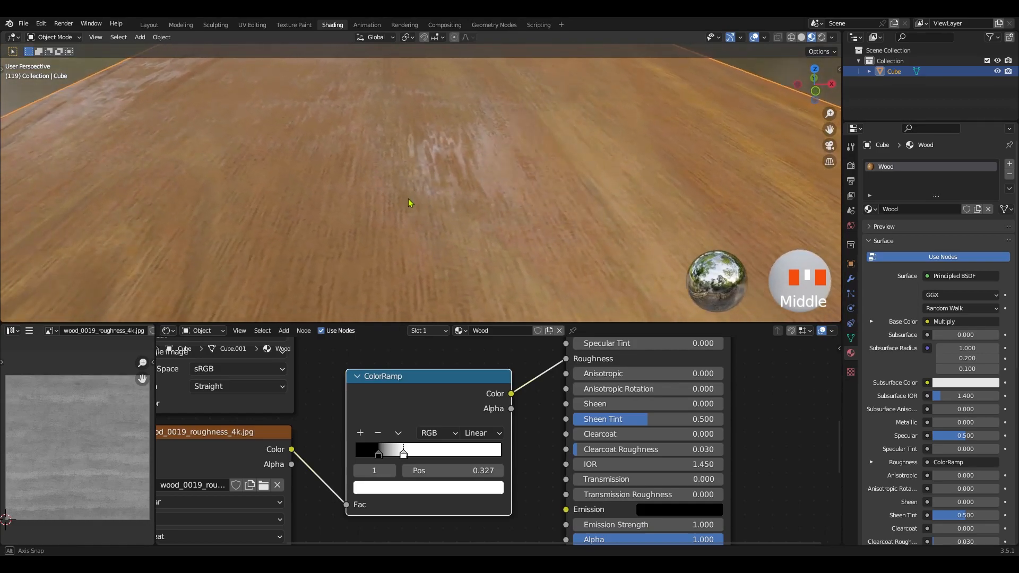
Move the ColorRamp's black stop to position 0.177 to sharpen the roughness contrast on the wood
{"action": "left_click_drag", "start_coordinate": [378, 455], "coordinate": [382, 455]}
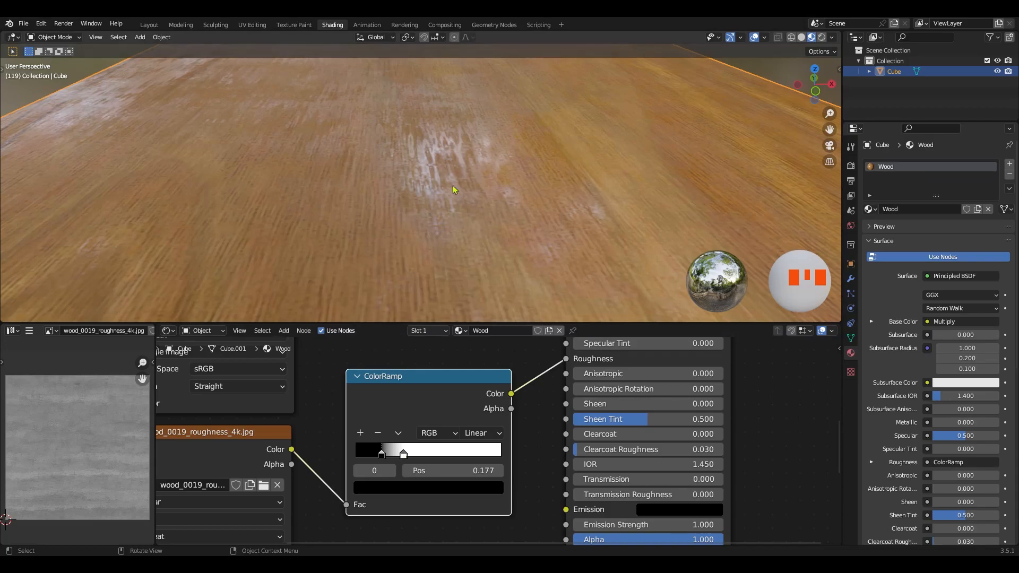
{"action": "middle_click_drag", "start_coordinate": [464, 146], "coordinate": [448, 174], "text": "ctrl"}
{"action": "middle_click_drag", "start_coordinate": [438, 393], "coordinate": [400, 463], "text": "ctrl"}
{"action": "middle_click_drag", "start_coordinate": [467, 162], "coordinate": [460, 246], "text": "ctrl"}
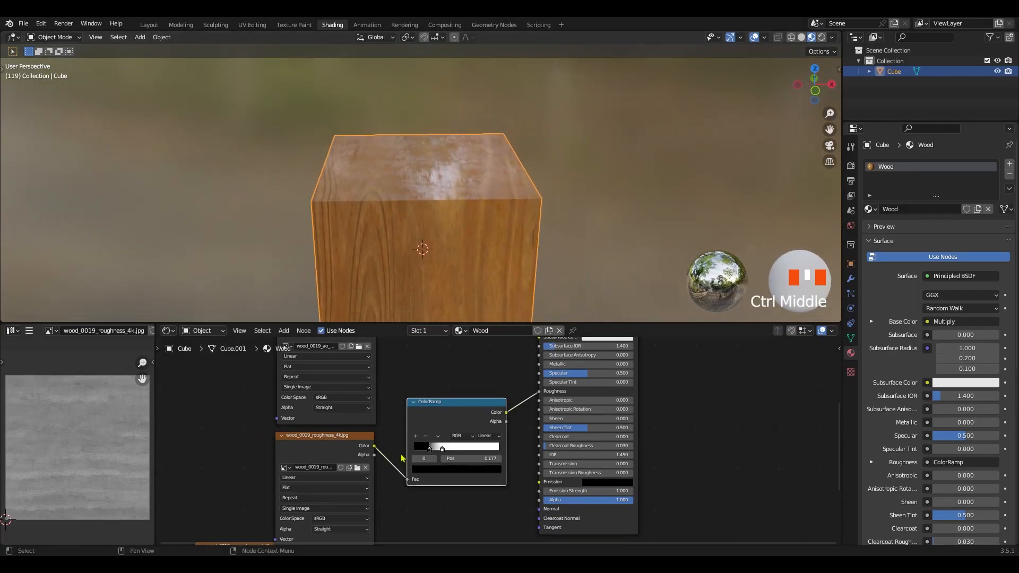
Place the normal texture node beneath the roughness texture and connect its Color output to the Principled BSDF's Normal input
{"action": "middle_click_drag", "start_coordinate": [423, 541], "coordinate": [417, 478]}
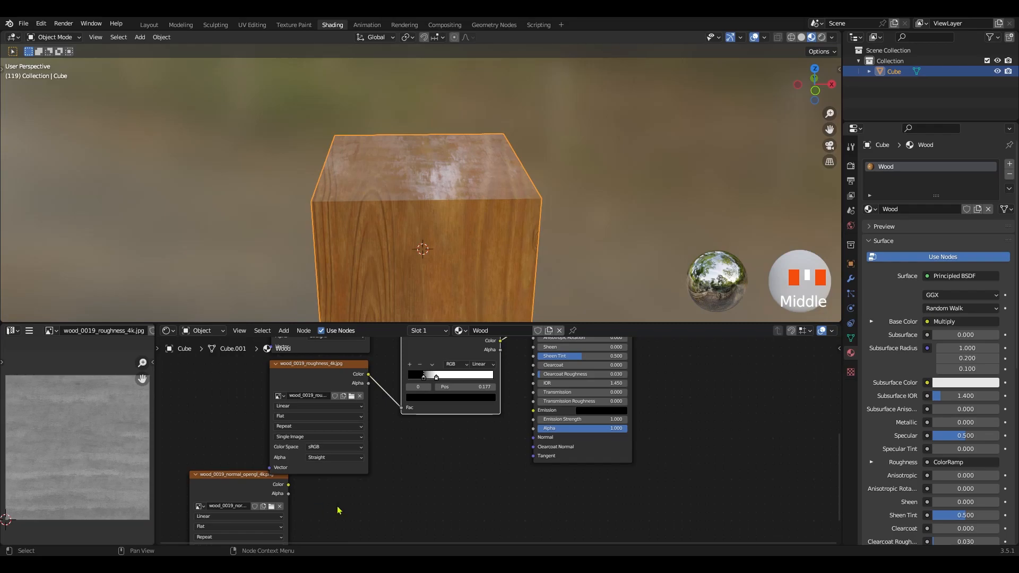
{"action": "left_click", "coordinate": [240, 480]}
{"action": "left_click_drag", "start_coordinate": [240, 479], "coordinate": [319, 479]}
{"action": "middle_click_drag", "start_coordinate": [404, 503], "coordinate": [315, 510]}
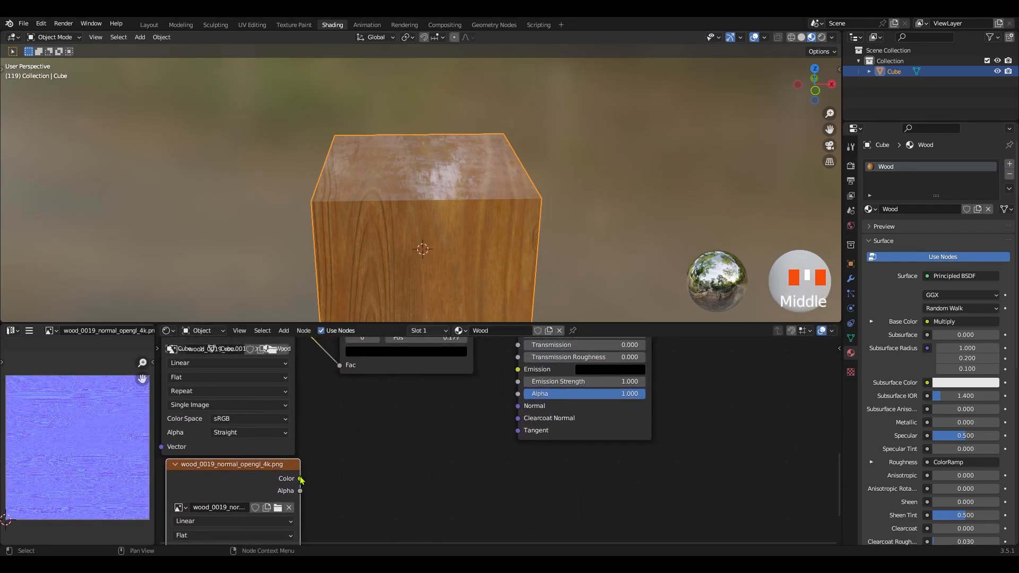
{"action": "left_click_drag", "start_coordinate": [300, 479], "coordinate": [519, 407]}
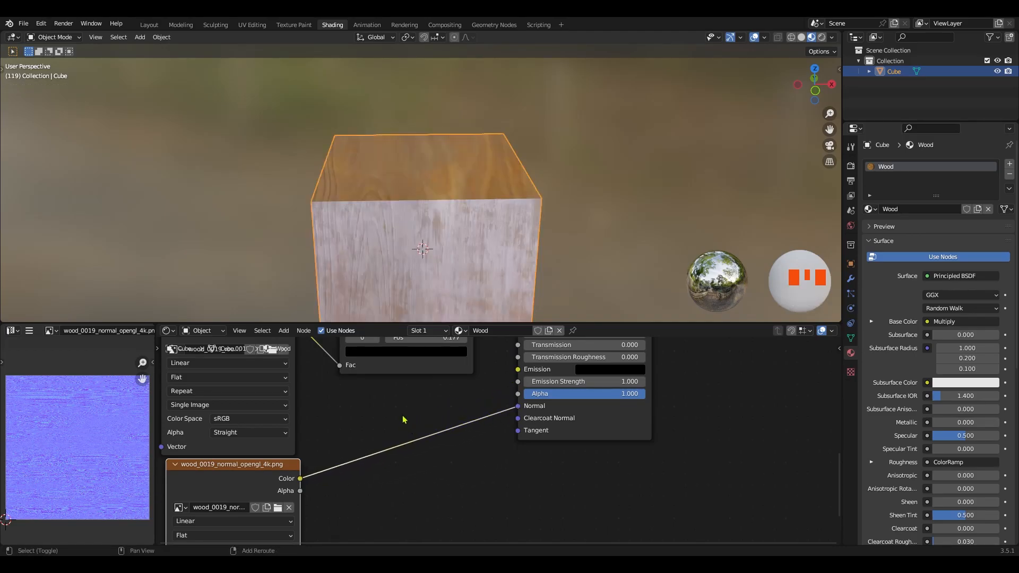
Insert a Bump node between the normal texture and the Principled BSDF, and move the texture's link to the Bump node's Height input
{"action": "middle_click_drag", "start_coordinate": [403, 419], "coordinate": [413, 423]}
{"action": "middle_click_drag", "start_coordinate": [462, 174], "coordinate": [427, 171]}
{"action": "key", "text": "shift+a"}
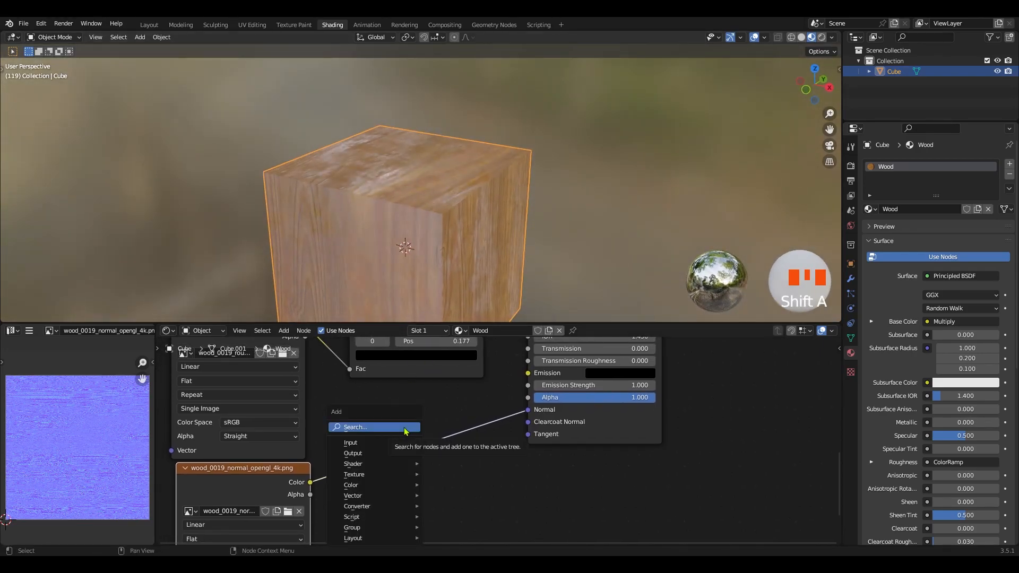
{"action": "left_click", "coordinate": [406, 428]}
{"action": "type", "text": "bum"}
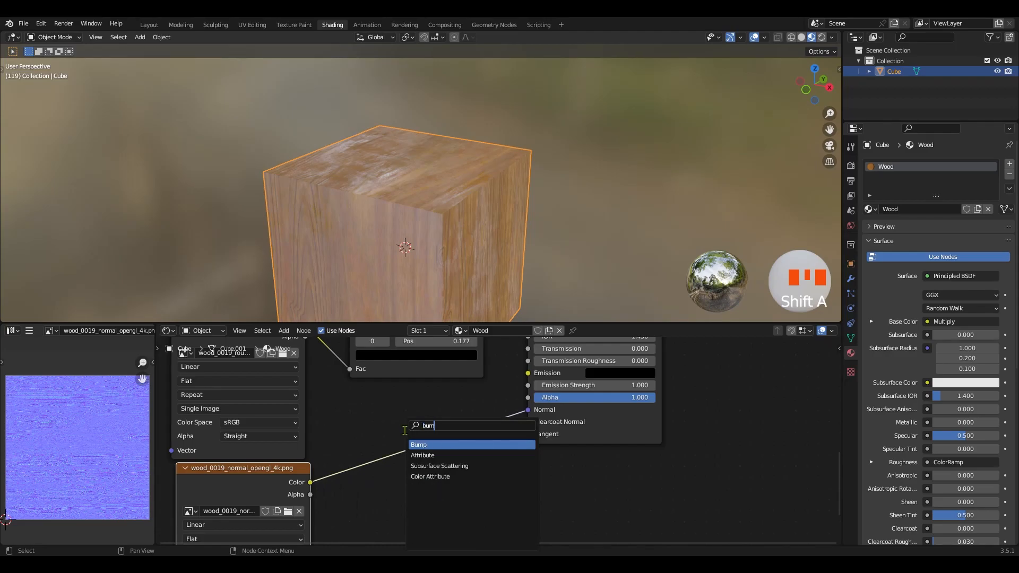
{"action": "left_click", "coordinate": [430, 443]}
{"action": "left_click", "coordinate": [395, 446]}
{"action": "middle_click_drag", "start_coordinate": [421, 484], "coordinate": [422, 447], "text": "ctrl"}
{"action": "left_click_drag", "start_coordinate": [338, 498], "coordinate": [338, 481]}
Reduce the Bump node's Strength to 0.2
{"action": "middle_click_drag", "start_coordinate": [416, 310], "coordinate": [444, 185], "text": "ctrl"}
{"action": "left_click_drag", "start_coordinate": [428, 449], "coordinate": [371, 449]}
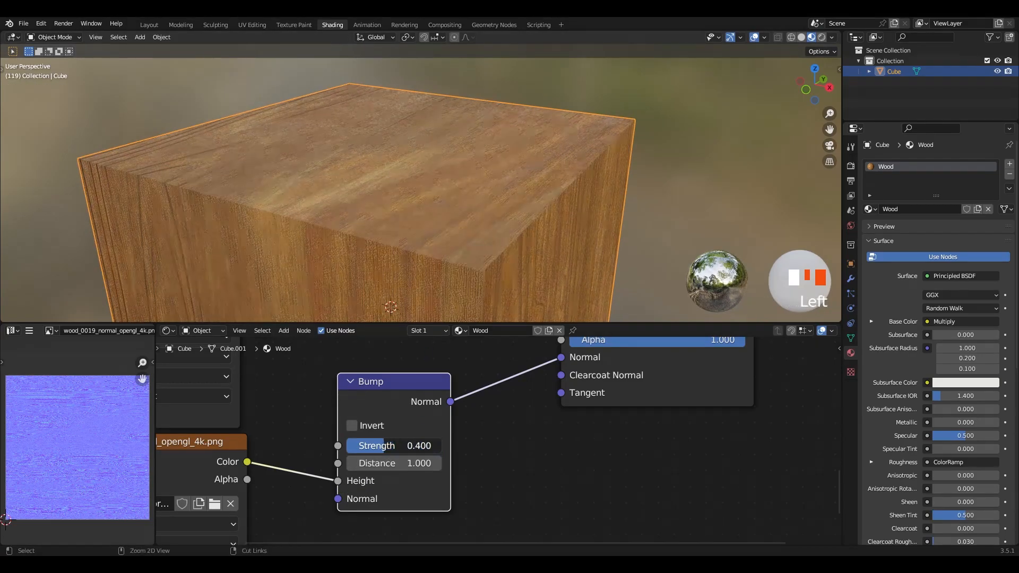
{"action": "middle_click_drag", "start_coordinate": [444, 218], "coordinate": [430, 265]}
{"action": "left_click", "coordinate": [374, 451]}
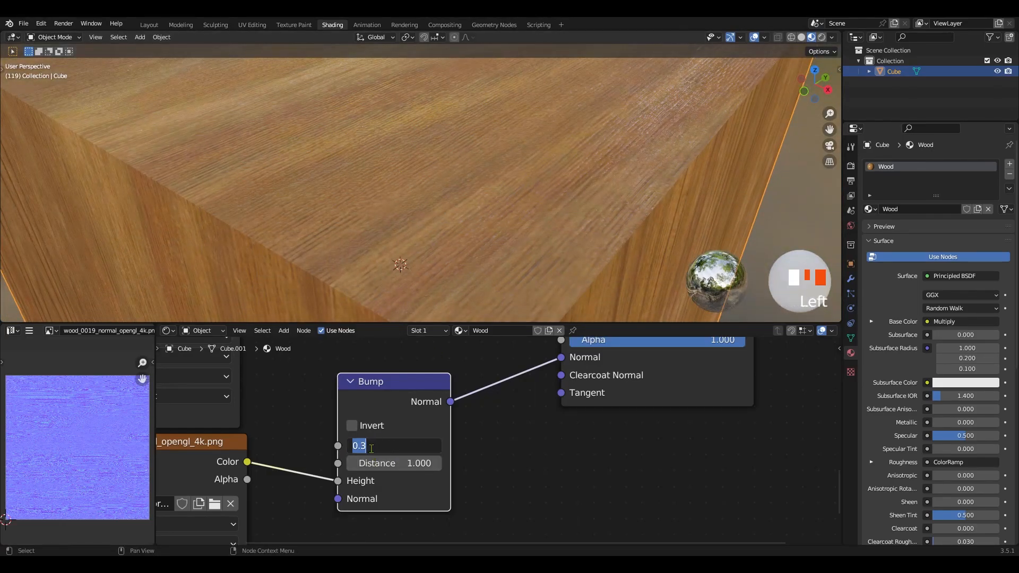
{"action": "type", "text": ".2"}
{"action": "key", "text": "Return"}
Add a Mapping node in the empty area before the image texture nodes
{"action": "middle_click_drag", "start_coordinate": [462, 203], "coordinate": [428, 162]}
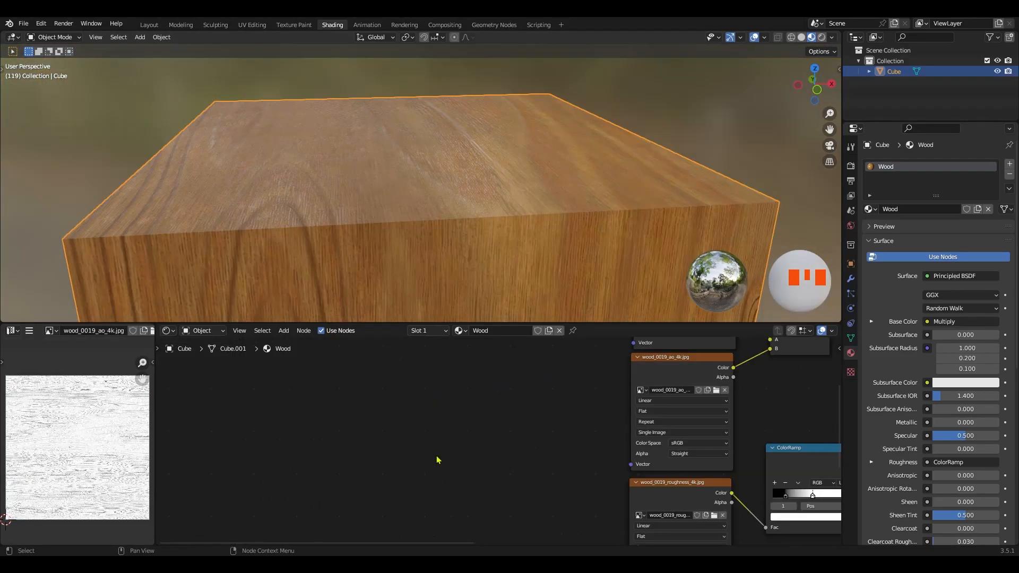
{"action": "middle_click_drag", "start_coordinate": [373, 434], "coordinate": [367, 447], "text": "ctrl"}
{"action": "key", "text": "shift+a"}
{"action": "type", "text": "mapp"}
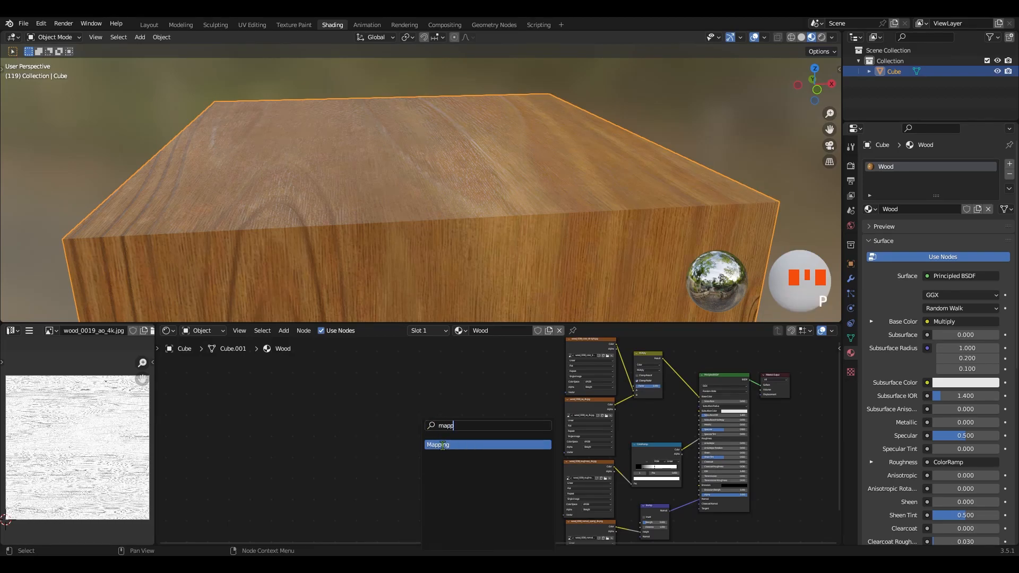
{"action": "left_click", "coordinate": [443, 446]}
{"action": "left_click", "coordinate": [464, 432]}
{"action": "middle_click_drag", "start_coordinate": [464, 433], "coordinate": [440, 474], "text": "ctrl"}
{"action": "middle_click_drag", "start_coordinate": [441, 474], "coordinate": [311, 462], "text": "ctrl"}
Position the Mapping node beside the image textures and connect its Vector output to the color texture's Vector input
{"action": "left_click_drag", "start_coordinate": [230, 447], "coordinate": [350, 425]}
{"action": "middle_click_drag", "start_coordinate": [418, 450], "coordinate": [433, 436], "text": "ctrl"}
{"action": "middle_click_drag", "start_coordinate": [434, 436], "coordinate": [415, 434]}
{"action": "left_click_drag", "start_coordinate": [337, 431], "coordinate": [480, 428]}
{"action": "middle_click_drag", "start_coordinate": [402, 469], "coordinate": [405, 415]}
{"action": "left_click_drag", "start_coordinate": [303, 366], "coordinate": [308, 515]}
{"action": "middle_click_drag", "start_coordinate": [344, 537], "coordinate": [416, 474]}
{"action": "middle_click_drag", "start_coordinate": [440, 440], "coordinate": [417, 461], "text": "ctrl"}
{"action": "middle_click_drag", "start_coordinate": [431, 372], "coordinate": [435, 395]}
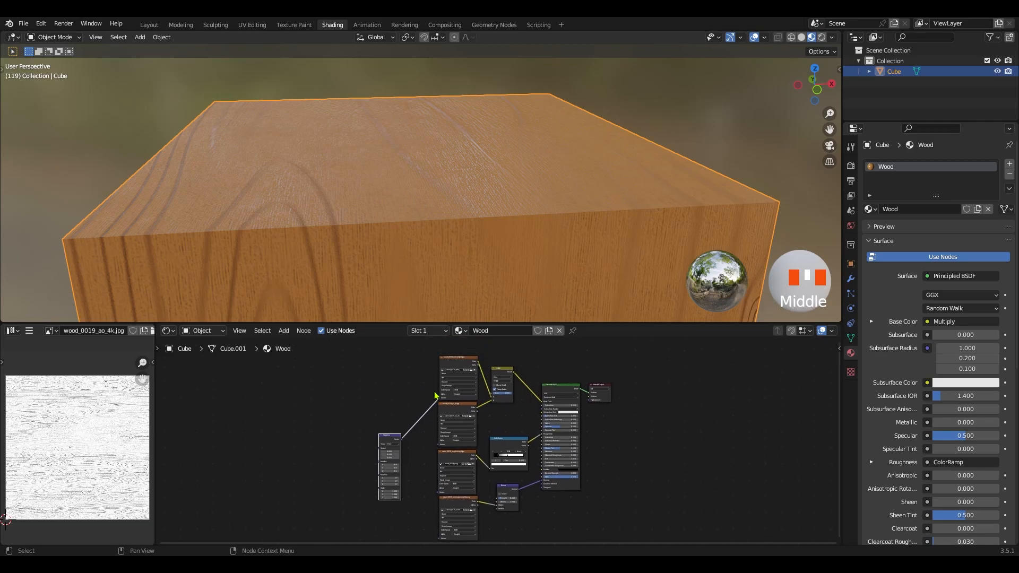
Select all four image texture nodes and collapse them to their headers
{"action": "left_click_drag", "start_coordinate": [457, 353], "coordinate": [460, 536]}
{"action": "key", "text": "h"}
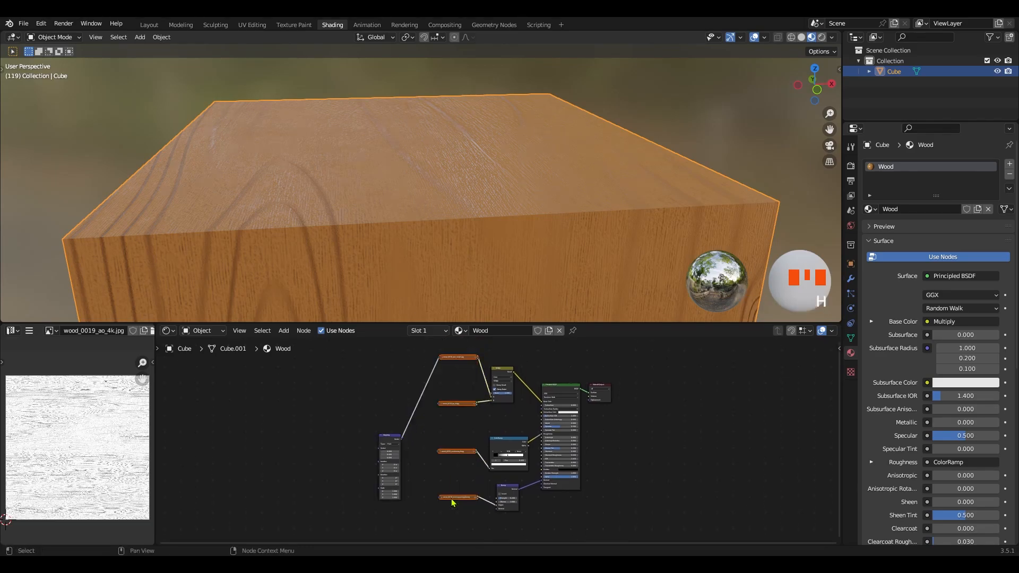
{"action": "left_click_drag", "start_coordinate": [458, 347], "coordinate": [455, 501]}
{"action": "middle_click_drag", "start_coordinate": [438, 447], "coordinate": [350, 458], "text": "ctrl"}
Connect the Mapping node's Vector output to the Vector inputs of the AO, roughness and normal textures
{"action": "left_click_drag", "start_coordinate": [335, 454], "coordinate": [408, 389]}
{"action": "left_click_drag", "start_coordinate": [334, 456], "coordinate": [409, 477]}
{"action": "middle_click_drag", "start_coordinate": [347, 475], "coordinate": [358, 392]}
{"action": "left_click_drag", "start_coordinate": [345, 370], "coordinate": [419, 484]}
{"action": "middle_click_drag", "start_coordinate": [414, 483], "coordinate": [371, 408], "text": "ctrl"}
{"action": "middle_click_drag", "start_coordinate": [371, 469], "coordinate": [429, 499], "text": "shift"}
{"action": "middle_click_drag", "start_coordinate": [429, 499], "coordinate": [435, 446], "text": "ctrl"}
{"action": "middle_click_drag", "start_coordinate": [406, 474], "coordinate": [431, 451], "text": "shift"}
{"action": "middle_click_drag", "start_coordinate": [364, 478], "coordinate": [460, 406], "text": "shift"}
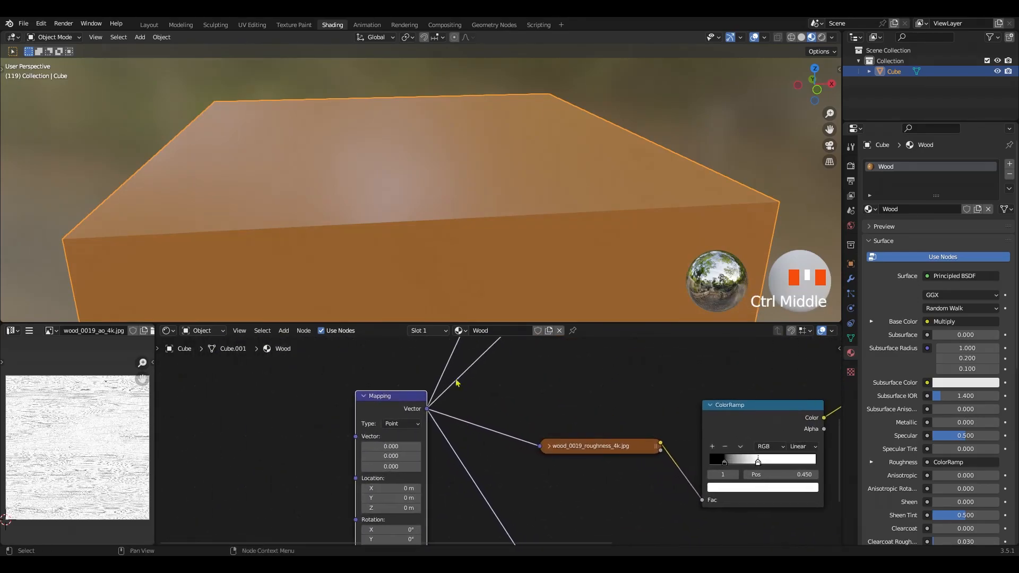
Add a Texture Coordinate node in front of the Mapping node
{"action": "middle_click_drag", "start_coordinate": [415, 187], "coordinate": [363, 195], "text": "ctrl"}
{"action": "middle_click_drag", "start_coordinate": [363, 195], "coordinate": [440, 176], "text": "shift"}
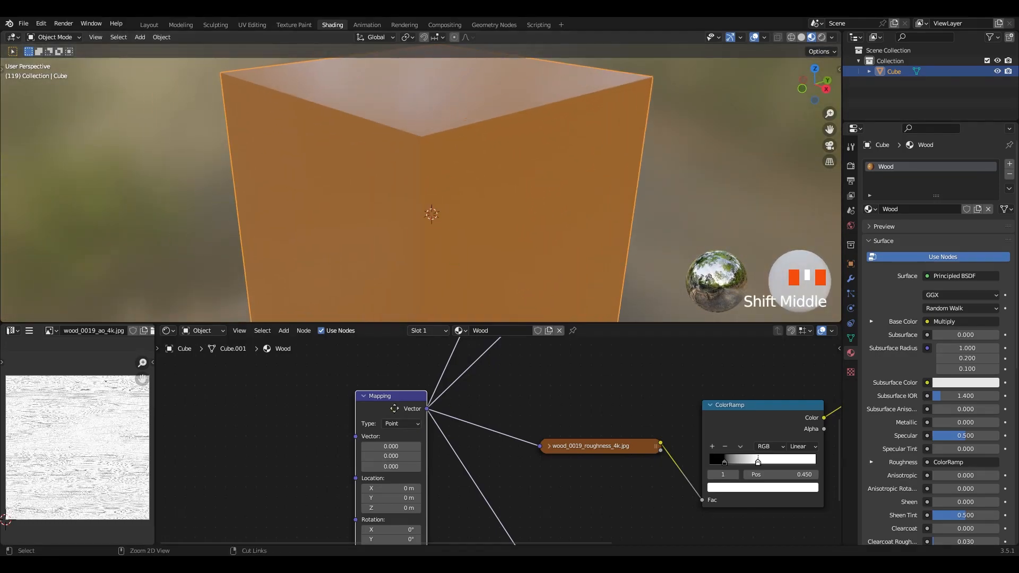
{"action": "middle_click_drag", "start_coordinate": [397, 402], "coordinate": [391, 423], "text": "ctrl"}
{"action": "middle_click_drag", "start_coordinate": [391, 422], "coordinate": [431, 404], "text": "shift"}
{"action": "key", "text": "shift+a"}
{"action": "left_click", "coordinate": [364, 392]}
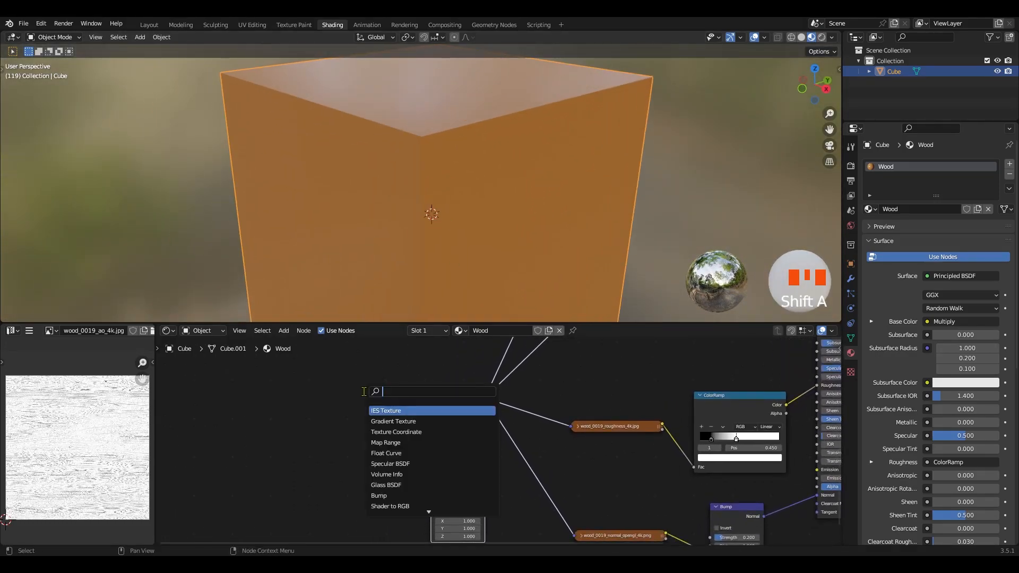
{"action": "type", "text": "coor"}
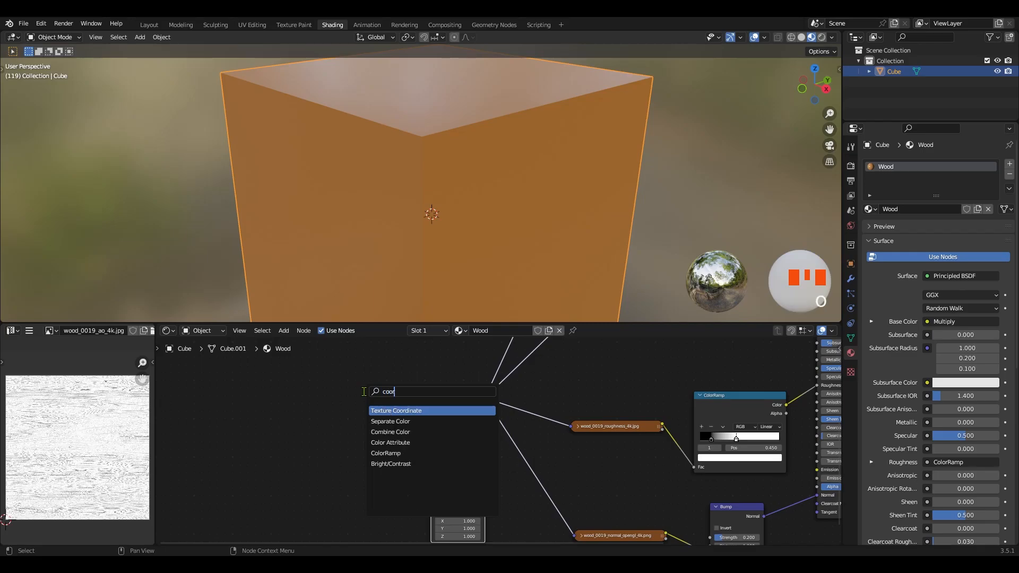
{"action": "left_click", "coordinate": [401, 411]}
{"action": "left_click", "coordinate": [374, 406]}
Connect the Texture Coordinate node's UV output to the Mapping node's Vector input
{"action": "mouse_move", "coordinate": [374, 407]}
{"action": "middle_mouse_down", "text": "ctrl"}
{"action": "mouse_move", "coordinate": [384, 412]}
{"action": "mouse_move", "coordinate": [377, 399]}
{"action": "middle_mouse_up", "text": "ctrl"}
{"action": "left_click_drag", "start_coordinate": [325, 419], "coordinate": [408, 412]}
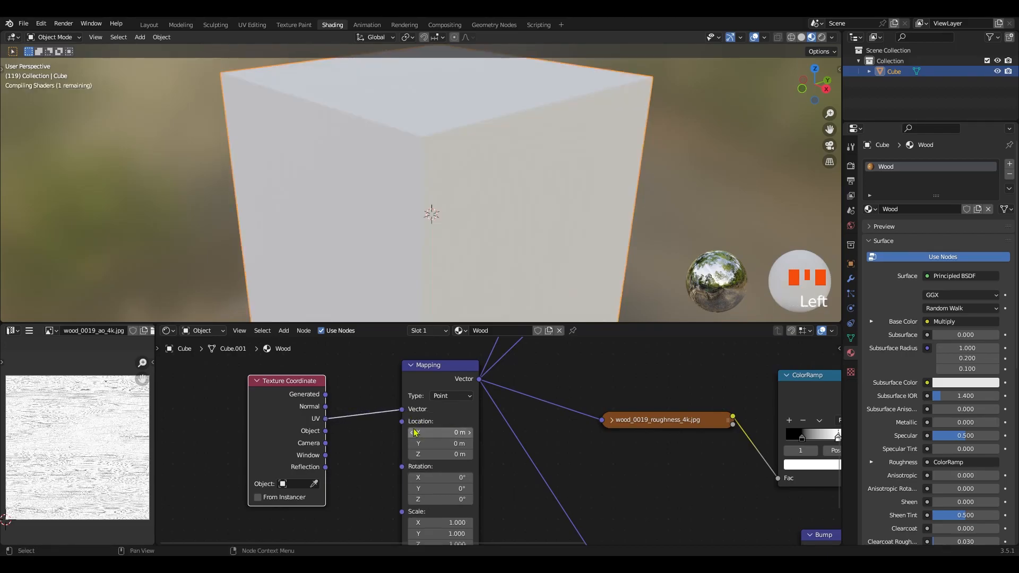
{"action": "middle_click_drag", "start_coordinate": [548, 140], "coordinate": [552, 195], "text": "ctrl"}
{"action": "middle_click_drag", "start_coordinate": [340, 393], "coordinate": [343, 381], "text": "ctrl"}
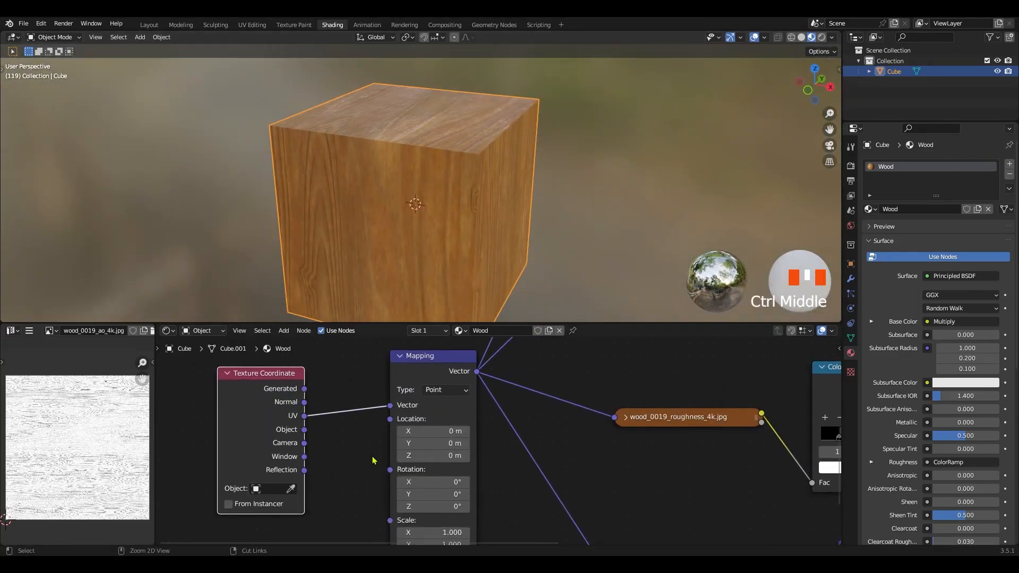
Try shifting the texture with a Mapping Y location of 0.28 m, and undo the shift
{"action": "middle_click_drag", "start_coordinate": [370, 458], "coordinate": [374, 423], "text": "shift"}
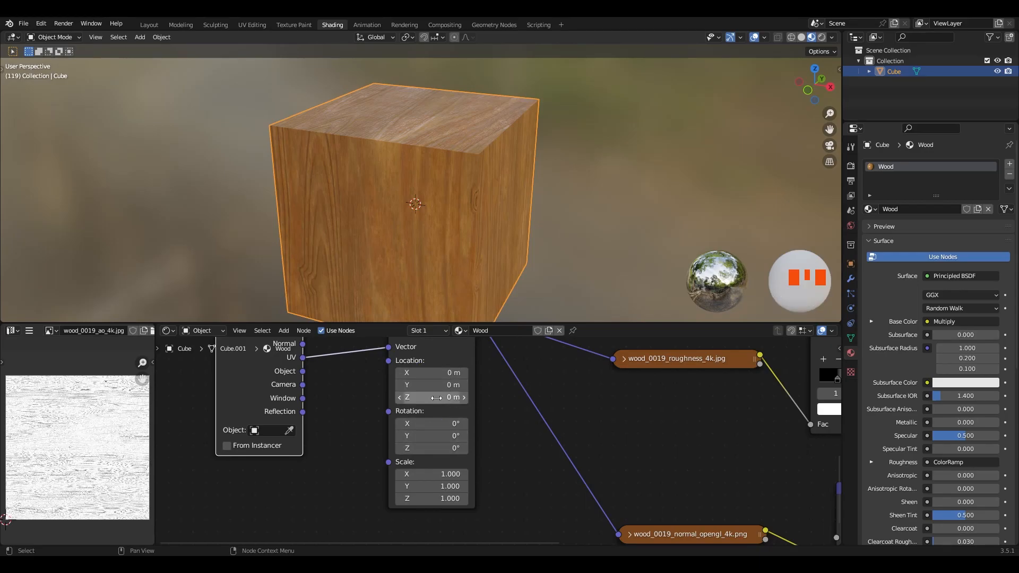
{"action": "left_click_drag", "start_coordinate": [436, 385], "coordinate": [462, 386]}
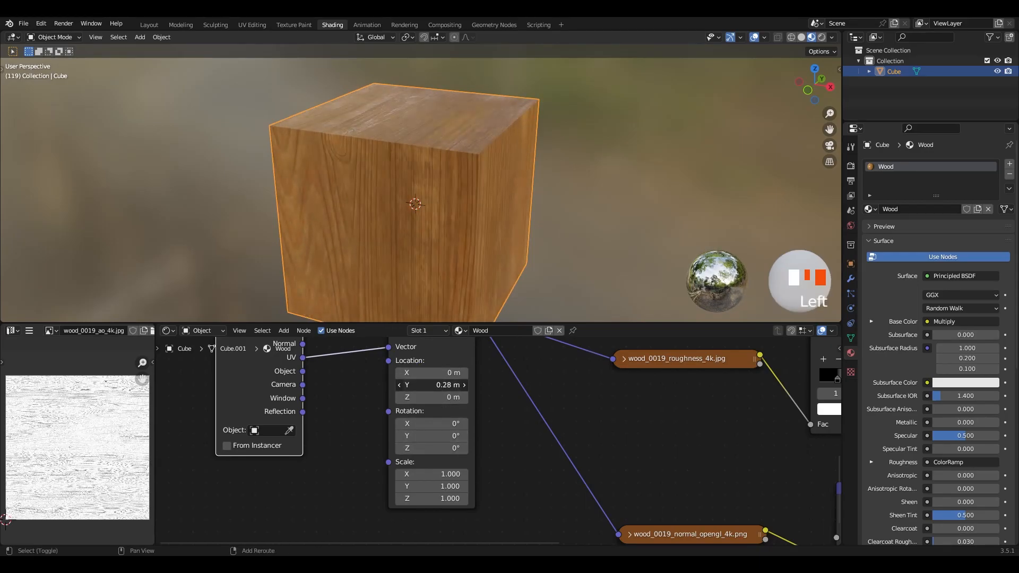
{"action": "key", "text": "ctrl+z"}
Try scales of 2 and 5 on all three axes of the Mapping node
{"action": "mouse_move", "coordinate": [473, 234]}
{"action": "middle_mouse_down"}
{"action": "mouse_move", "coordinate": [446, 226]}
{"action": "mouse_move", "coordinate": [499, 232]}
{"action": "mouse_move", "coordinate": [469, 232]}
{"action": "mouse_move", "coordinate": [467, 222]}
{"action": "middle_mouse_up"}
{"action": "left_click_drag", "start_coordinate": [441, 476], "coordinate": [441, 476]}
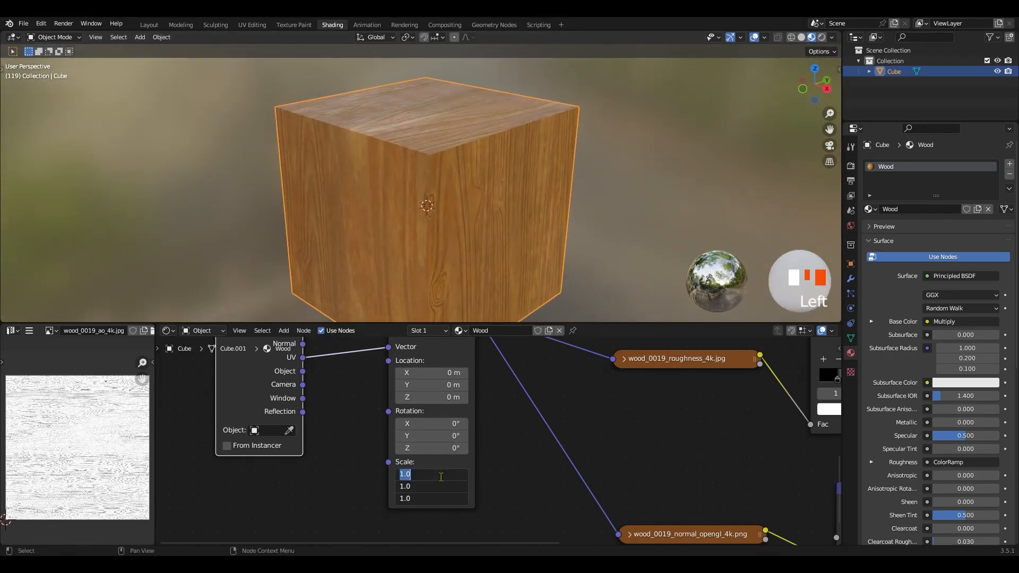
{"action": "type", "text": "2"}
{"action": "key", "text": "Return"}
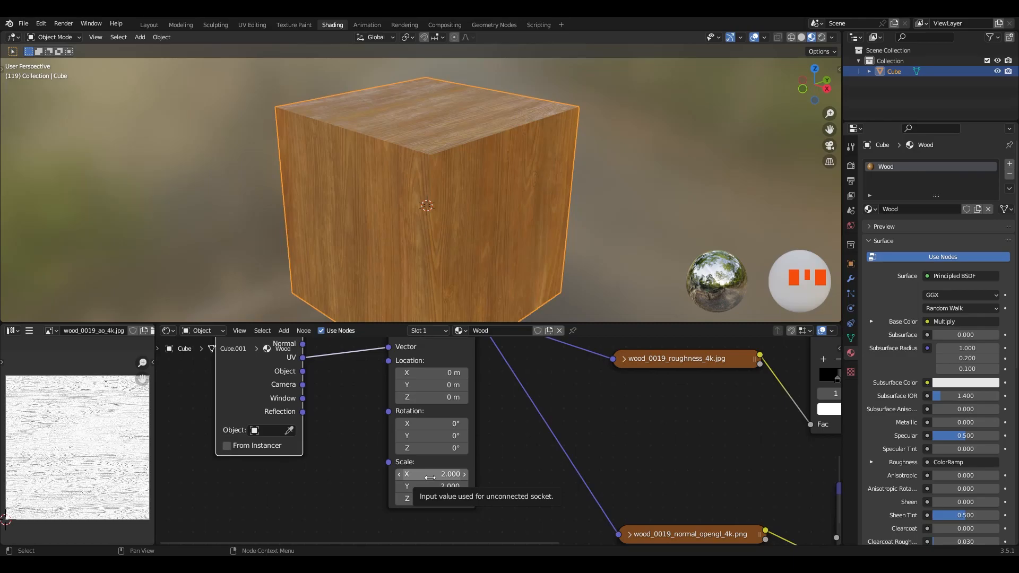
{"action": "left_click", "coordinate": [430, 479]}
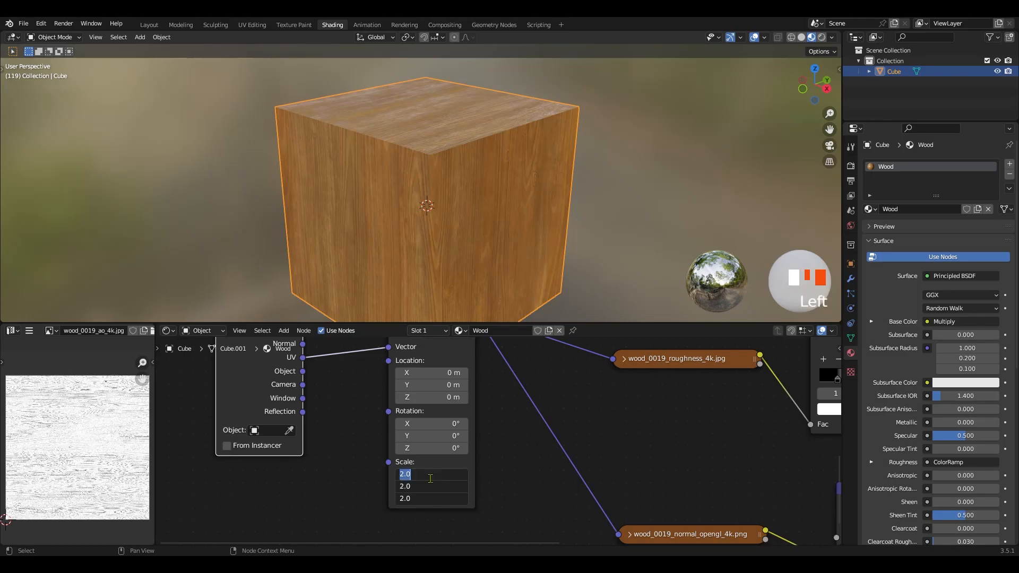
{"action": "type", "text": "5"}
{"action": "key", "text": "Return"}
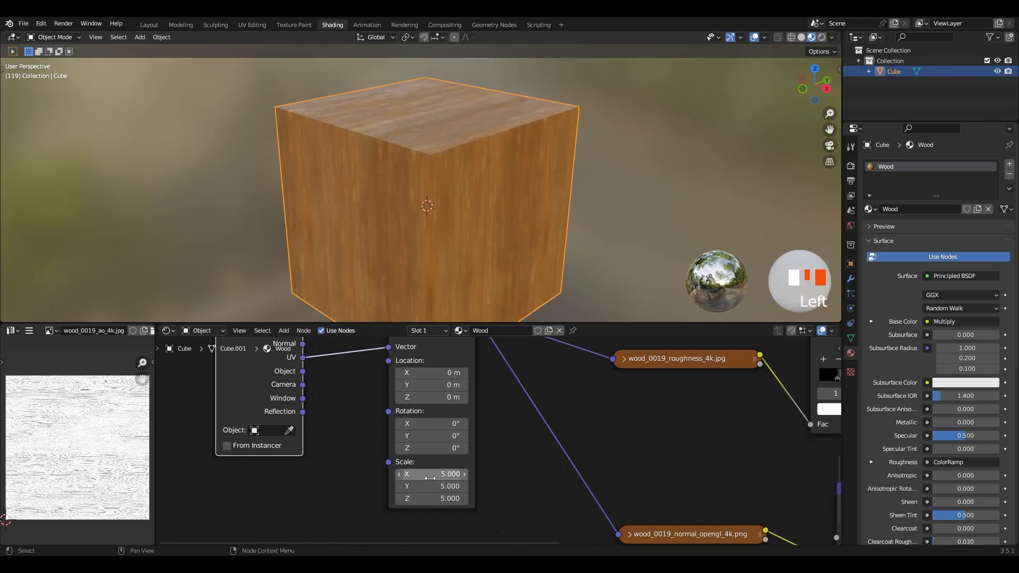
{"action": "middle_click_drag", "start_coordinate": [427, 209], "coordinate": [480, 193]}
Lower the Mapping node's X, Y and Z scale again so the wood grain is larger on the cube
{"action": "mouse_move", "coordinate": [439, 474]}
{"action": "left_mouse_down"}
{"action": "mouse_move", "coordinate": [439, 486]}
{"action": "mouse_move", "coordinate": [438, 476]}
{"action": "left_mouse_up"}
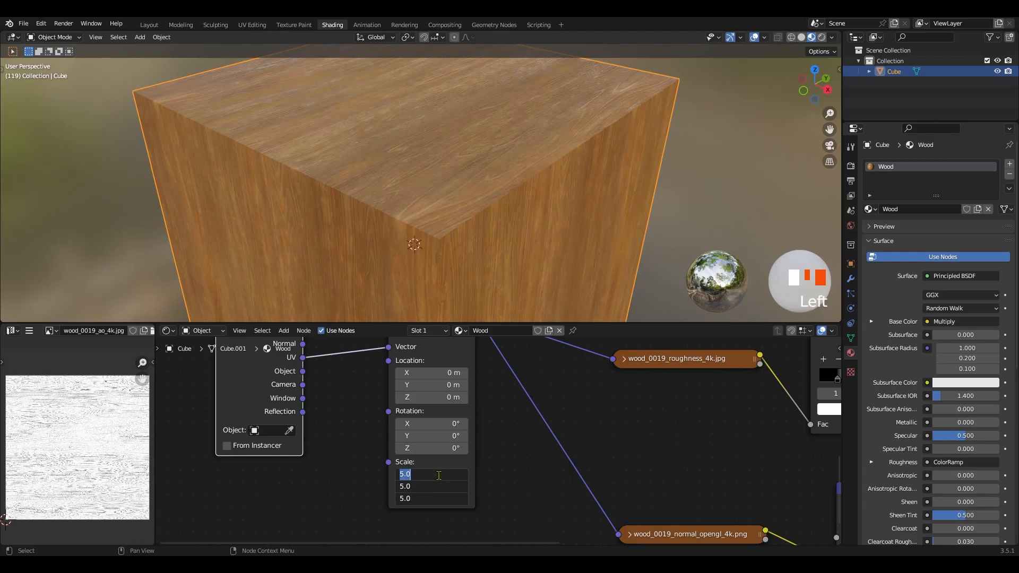
{"action": "key", "text": "Return"}
{"action": "middle_click_drag", "start_coordinate": [437, 441], "coordinate": [441, 454], "text": "ctrl"}
{"action": "middle_click_drag", "start_coordinate": [472, 412], "coordinate": [425, 440], "text": "shift"}
{"action": "middle_click_drag", "start_coordinate": [425, 439], "coordinate": [428, 485], "text": "ctrl"}
{"action": "middle_click_drag", "start_coordinate": [476, 439], "coordinate": [431, 478], "text": "shift"}
{"action": "middle_click_drag", "start_coordinate": [489, 440], "coordinate": [489, 451], "text": "ctrl"}
{"action": "middle_click_drag", "start_coordinate": [464, 223], "coordinate": [437, 209], "text": "ctrl"}
{"action": "middle_click_drag", "start_coordinate": [421, 427], "coordinate": [434, 468], "text": "ctrl"}
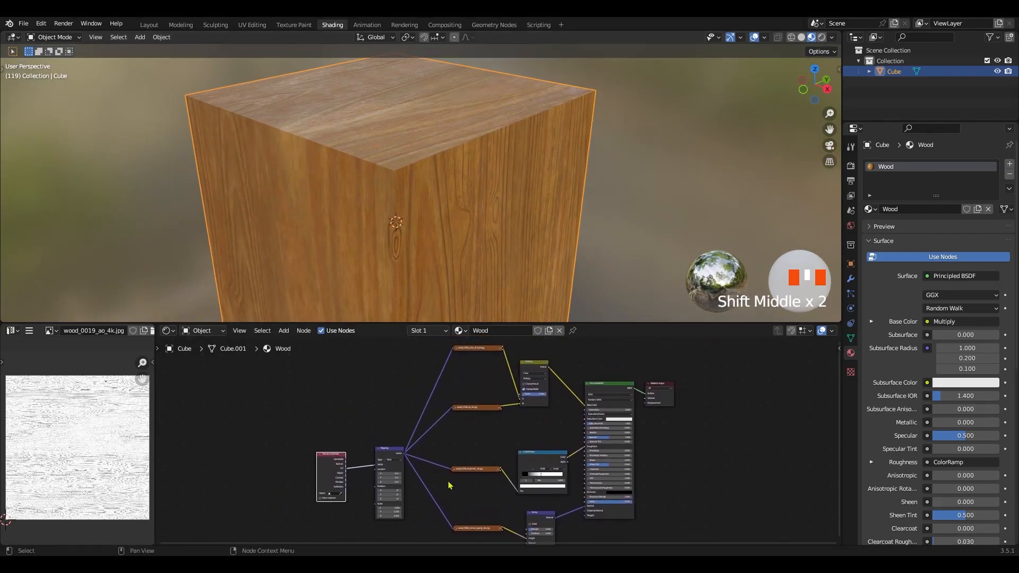
Enter Edit Mode on the cube and select its top face in face select mode
{"action": "middle_click_drag", "start_coordinate": [460, 250], "coordinate": [430, 211], "text": "ctrl"}
{"action": "key", "text": "Tab"}
{"action": "left_click", "coordinate": [407, 145]}
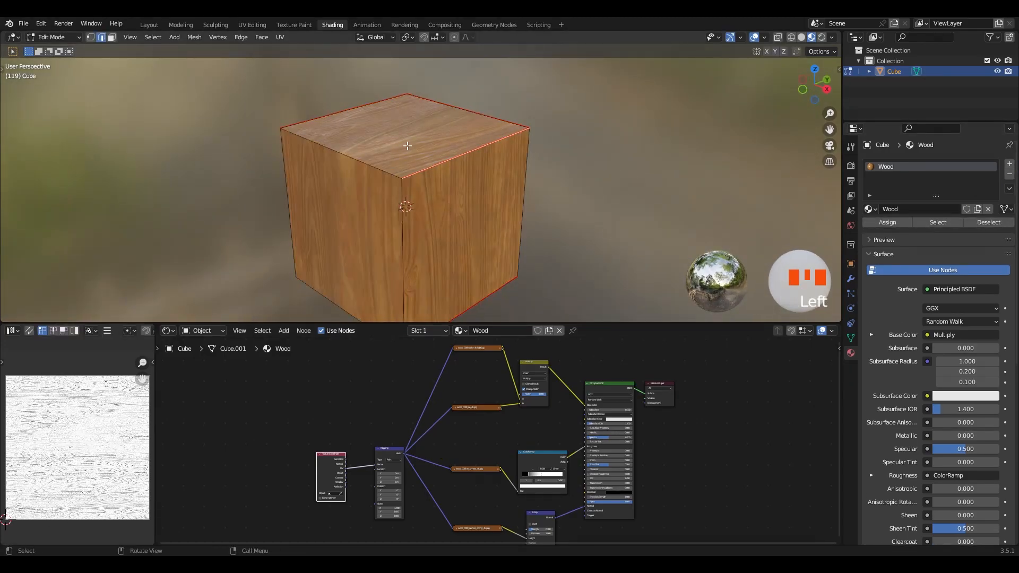
{"action": "middle_click_drag", "start_coordinate": [422, 150], "coordinate": [451, 154]}
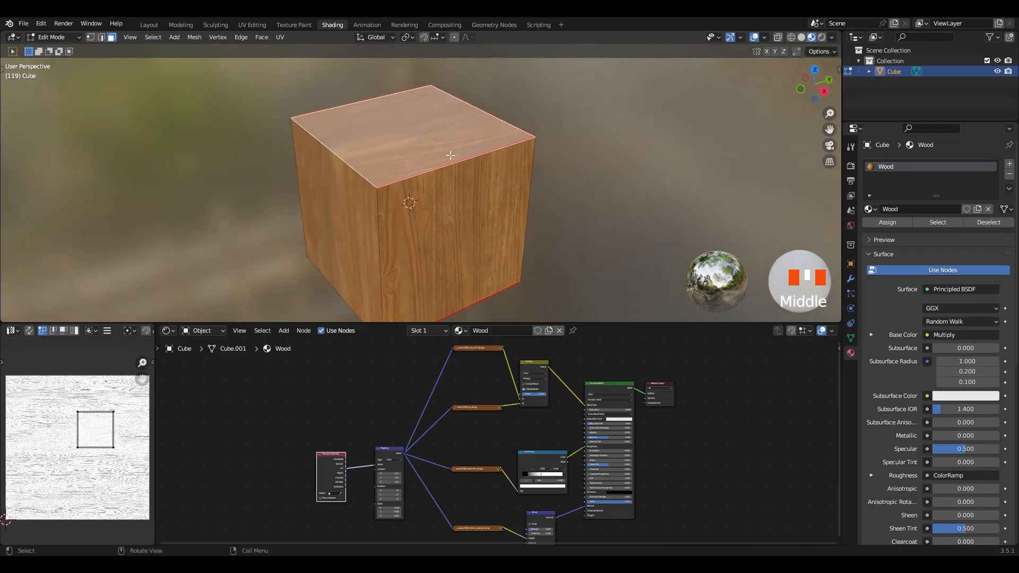
Add a second material slot with a new material and assign it to the selected top face
{"action": "left_click", "coordinate": [1011, 169]}
{"action": "left_click", "coordinate": [938, 231]}
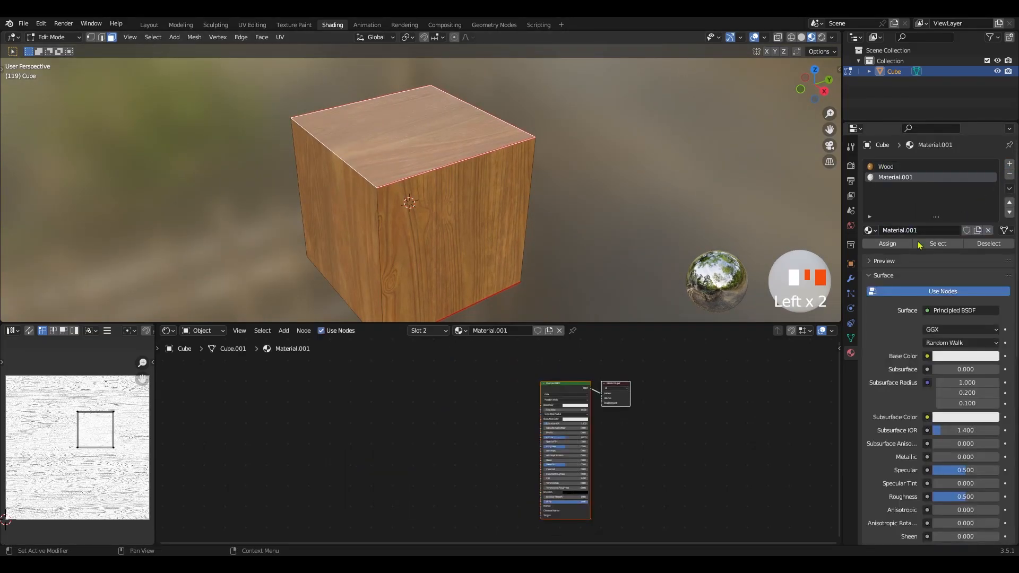
{"action": "left_click", "coordinate": [892, 245]}
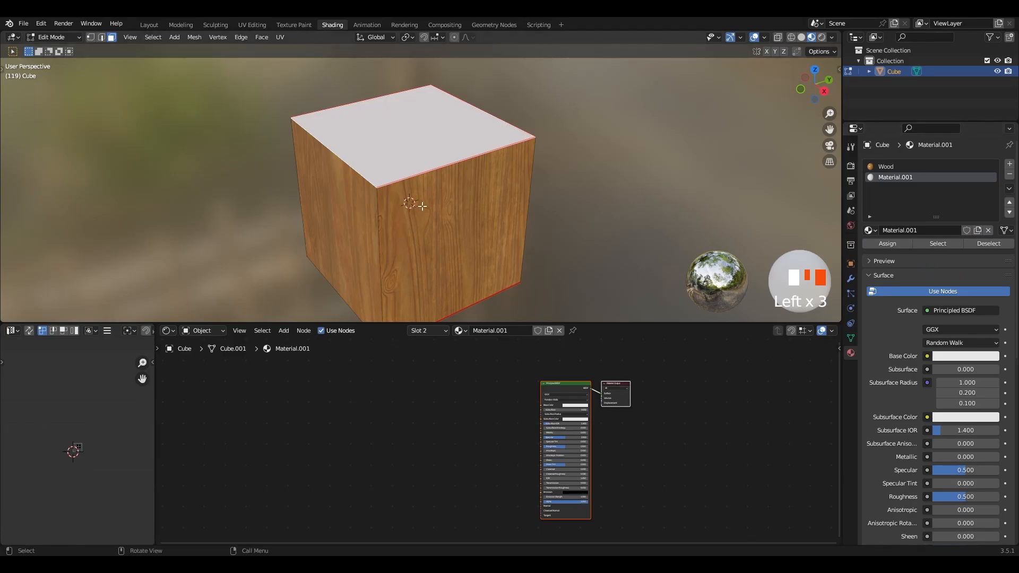
{"action": "middle_click_drag", "start_coordinate": [507, 206], "coordinate": [504, 204]}
Return to Object Mode and set the new material's Base Color to a light yellow-green
{"action": "key", "text": "Tab"}
{"action": "middle_click_drag", "start_coordinate": [586, 403], "coordinate": [483, 419], "text": "ctrl"}
{"action": "middle_click_drag", "start_coordinate": [483, 420], "coordinate": [481, 402], "text": "ctrl"}
{"action": "middle_click_drag", "start_coordinate": [481, 402], "coordinate": [496, 418], "text": "shift"}
{"action": "left_click", "coordinate": [496, 419]}
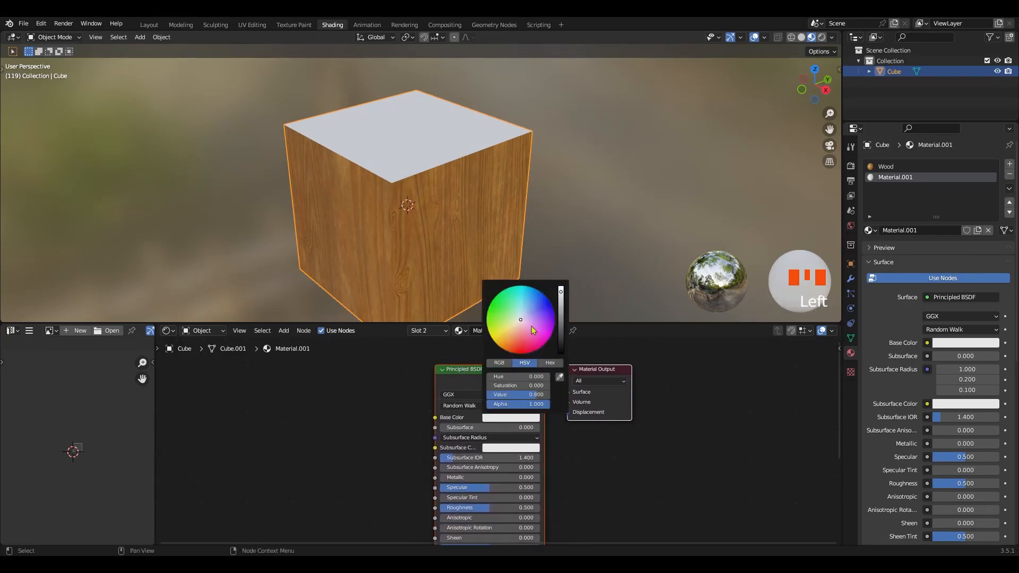
{"action": "left_click", "coordinate": [503, 320]}
{"action": "left_click_drag", "start_coordinate": [502, 321], "coordinate": [508, 318]}
{"action": "middle_click_drag", "start_coordinate": [371, 456], "coordinate": [445, 452], "text": "ctrl"}
{"action": "middle_click_drag", "start_coordinate": [507, 130], "coordinate": [504, 186], "text": "ctrl"}
{"action": "middle_click_drag", "start_coordinate": [505, 185], "coordinate": [477, 205]}
{"action": "middle_click_drag", "start_coordinate": [478, 205], "coordinate": [422, 193], "text": "ctrl"}
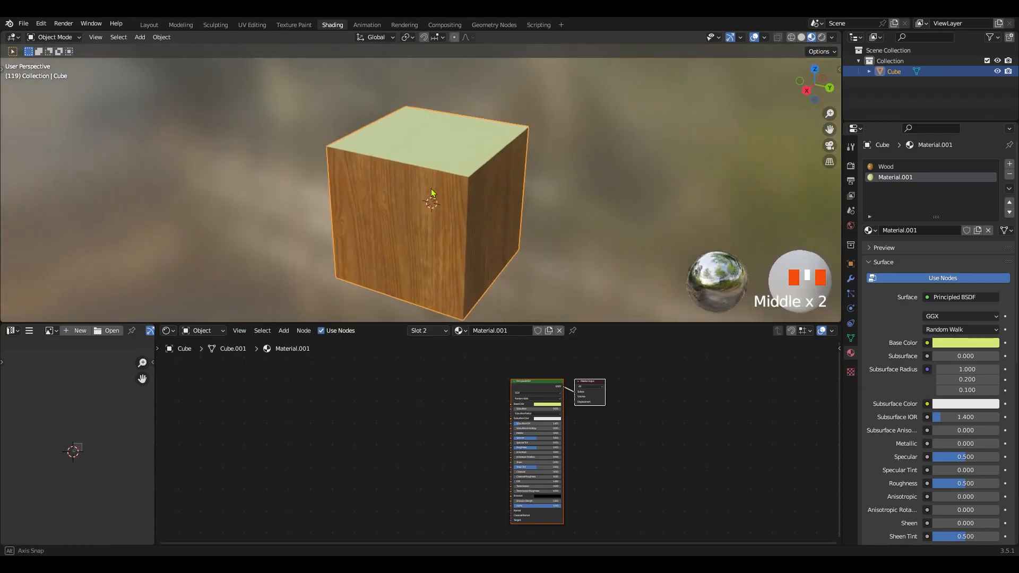
Switch between the Wood and Material.001 slots to compare their node setups
{"action": "left_click", "coordinate": [894, 167]}
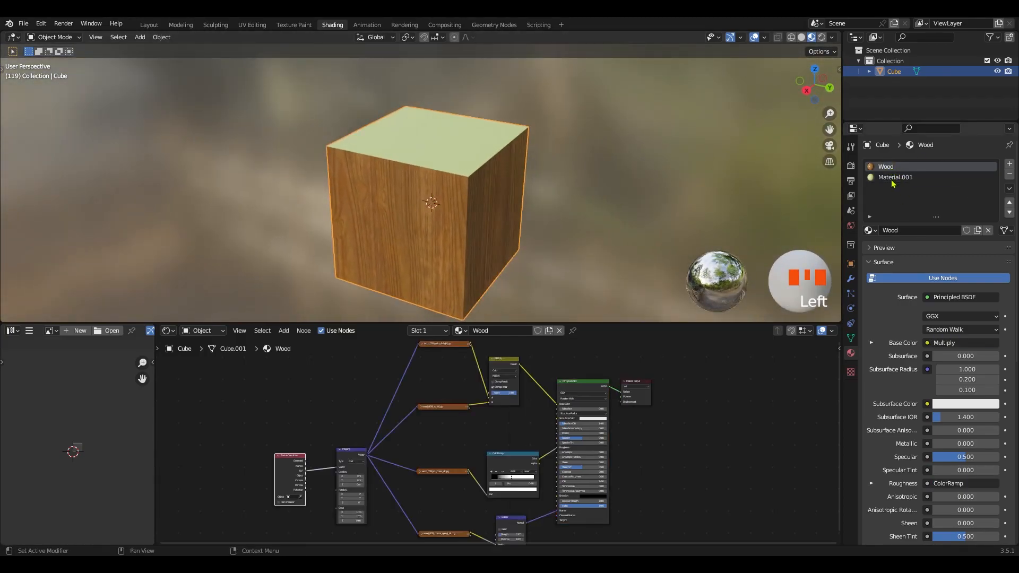
{"action": "left_click", "coordinate": [894, 177]}
{"action": "left_click", "coordinate": [894, 167]}
{"action": "left_click", "coordinate": [889, 180]}
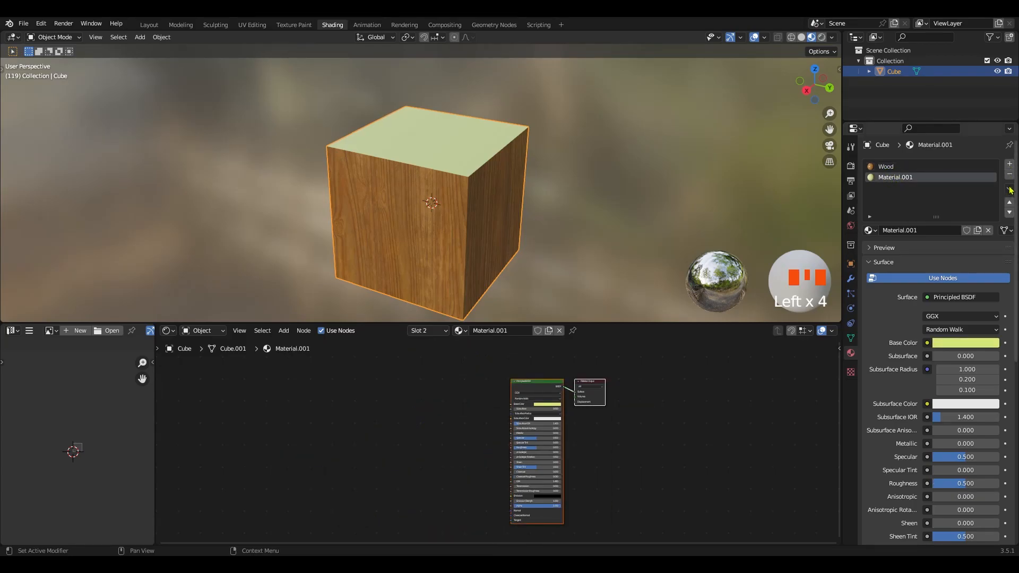
Compare the node editor's list of all materials with its slot list, switching to Wood and back to Material.001
{"action": "left_click", "coordinate": [460, 331]}
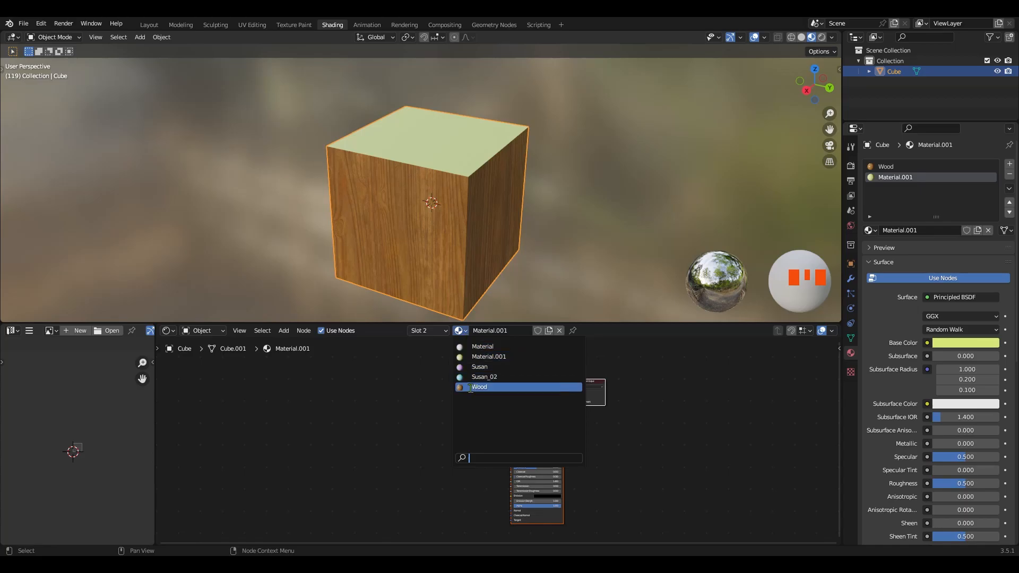
{"action": "left_click", "coordinate": [431, 331]}
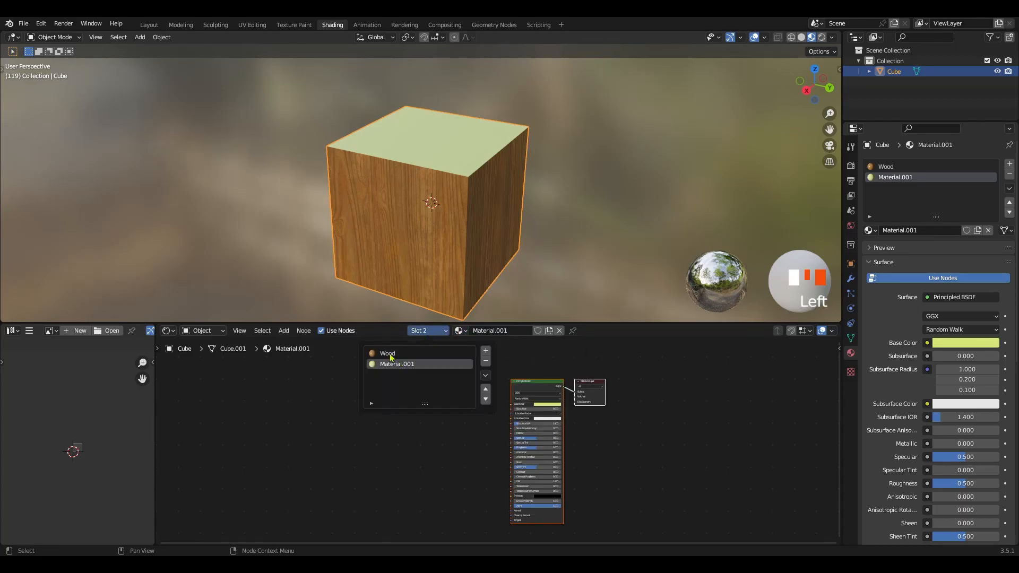
{"action": "left_click", "coordinate": [460, 332]}
{"action": "left_click", "coordinate": [425, 333]}
{"action": "left_click", "coordinate": [388, 354]}
{"action": "left_click", "coordinate": [461, 331]}
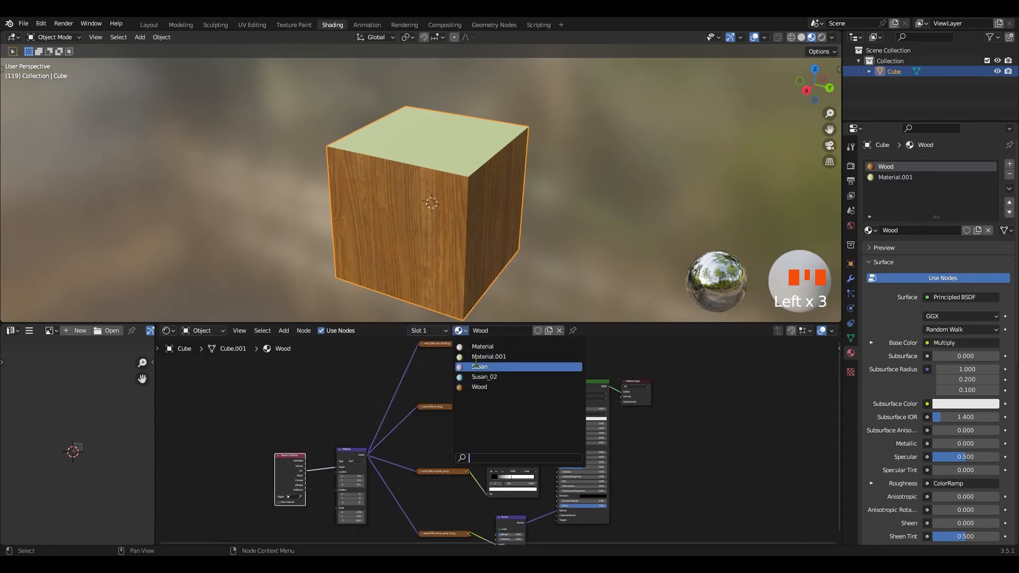
{"action": "left_click", "coordinate": [427, 331]}
{"action": "left_click", "coordinate": [388, 365]}
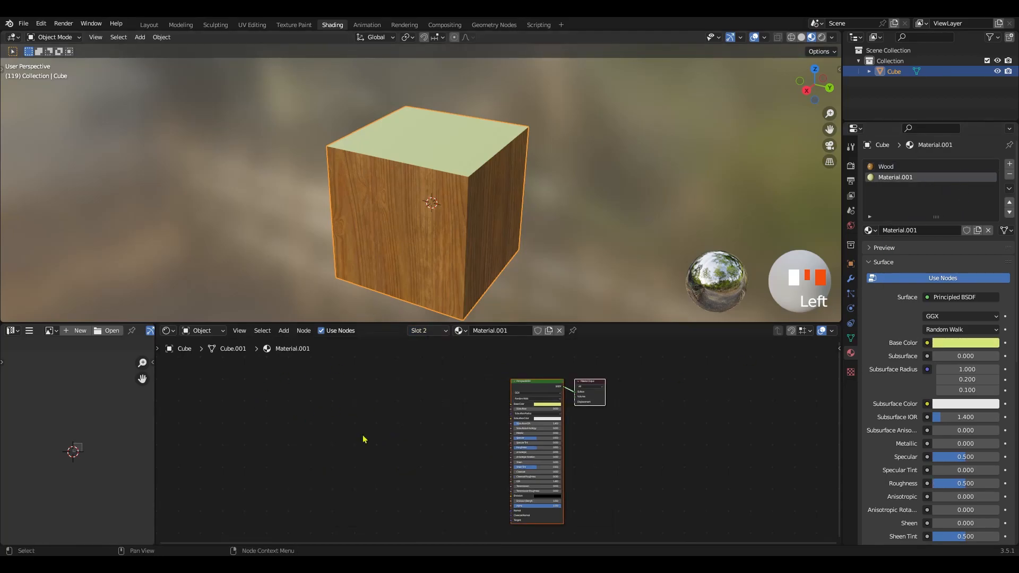
{"action": "middle_click_drag", "start_coordinate": [375, 389], "coordinate": [502, 377], "text": "ctrl"}
{"action": "middle_click_drag", "start_coordinate": [407, 407], "coordinate": [387, 418], "text": "ctrl"}
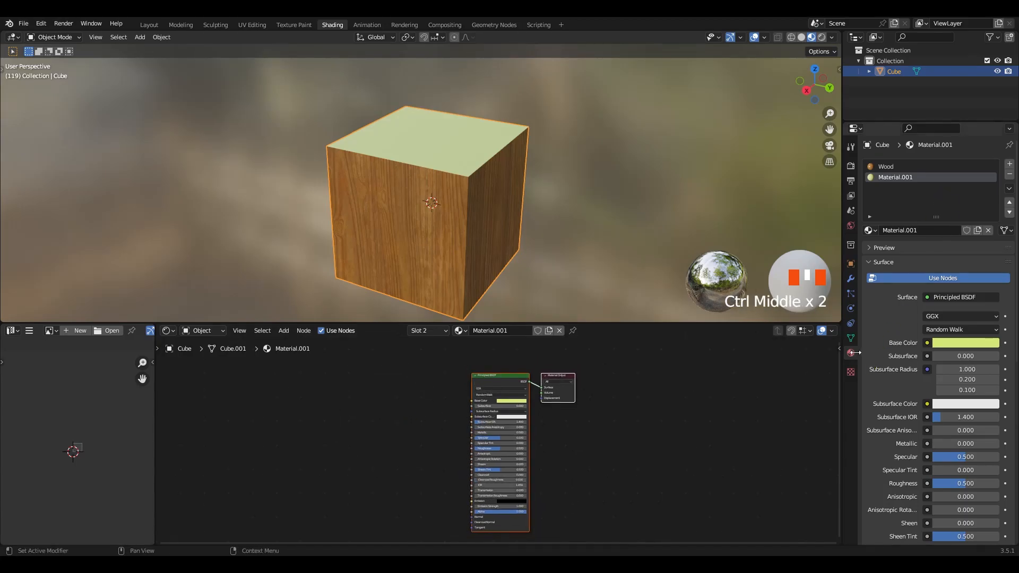